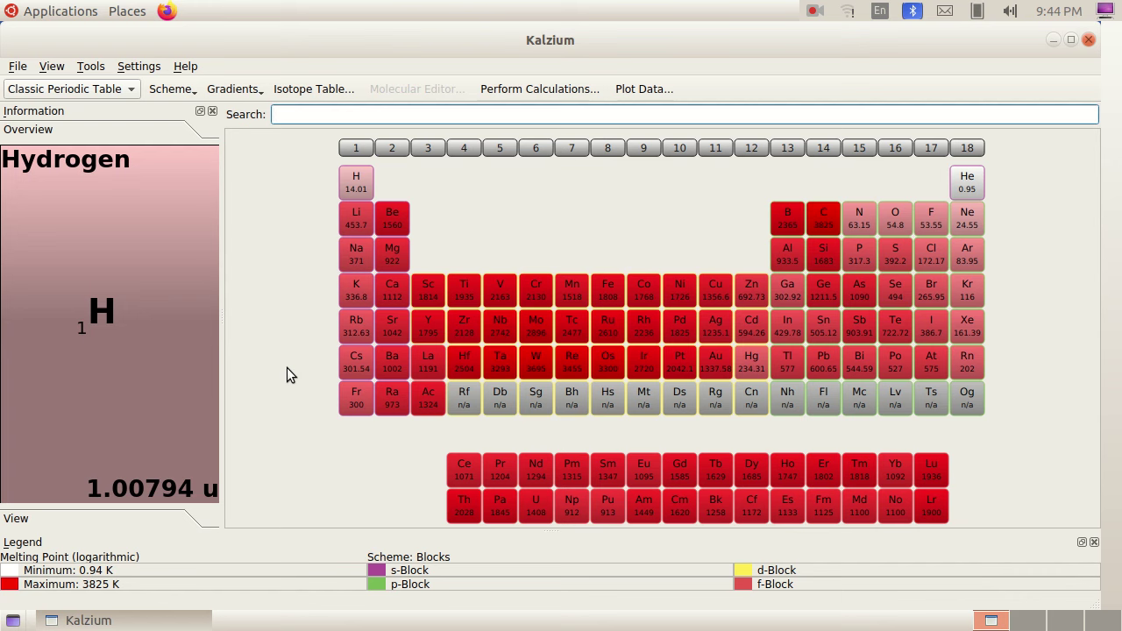
Minimize the periodic table window and open the Pictures folder inside Home in the file manager.
{"action": "mouse_move", "coordinate": [348, 322]}
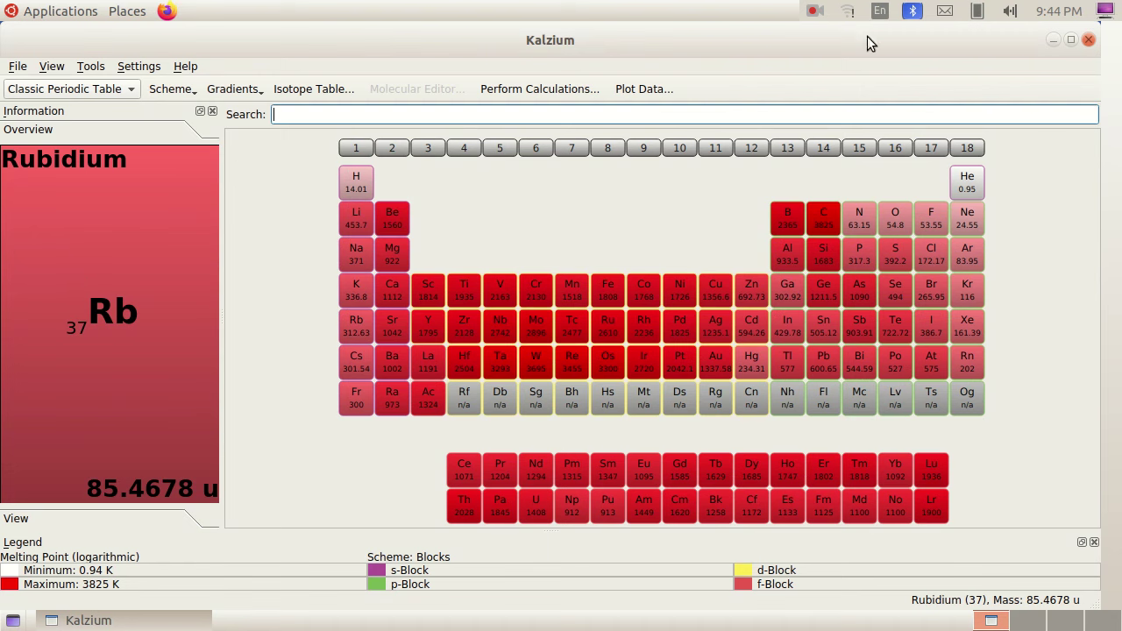
{"action": "left_click", "coordinate": [1053, 39]}
{"action": "left_click", "coordinate": [129, 12]}
{"action": "left_click", "coordinate": [146, 35]}
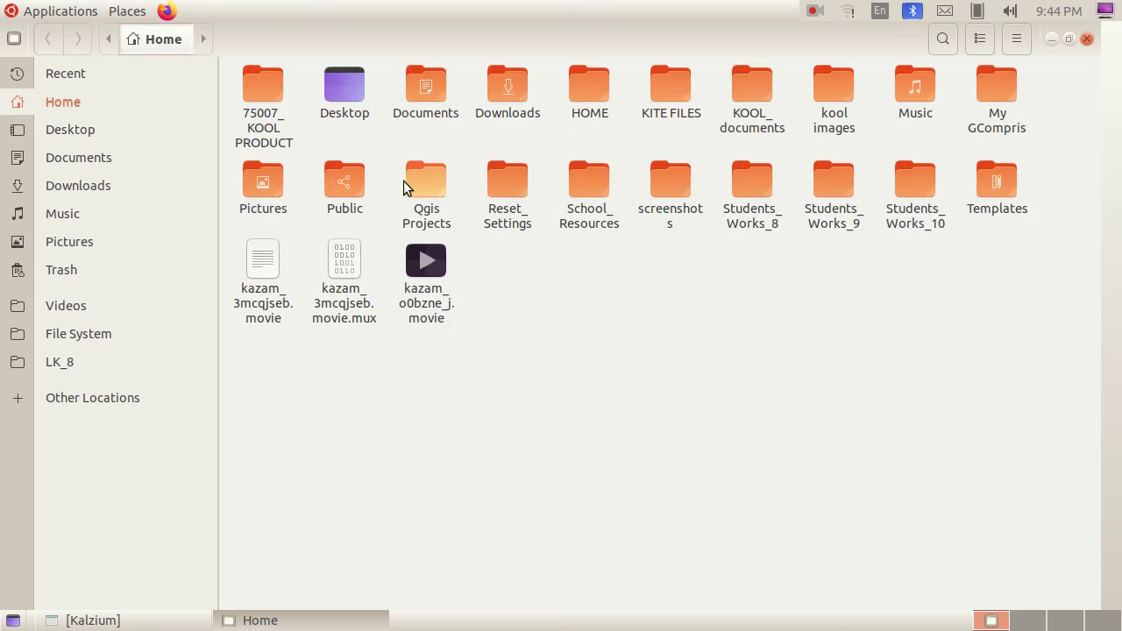
{"action": "left_click", "coordinate": [253, 175]}
{"action": "double_click", "coordinate": [253, 176]}
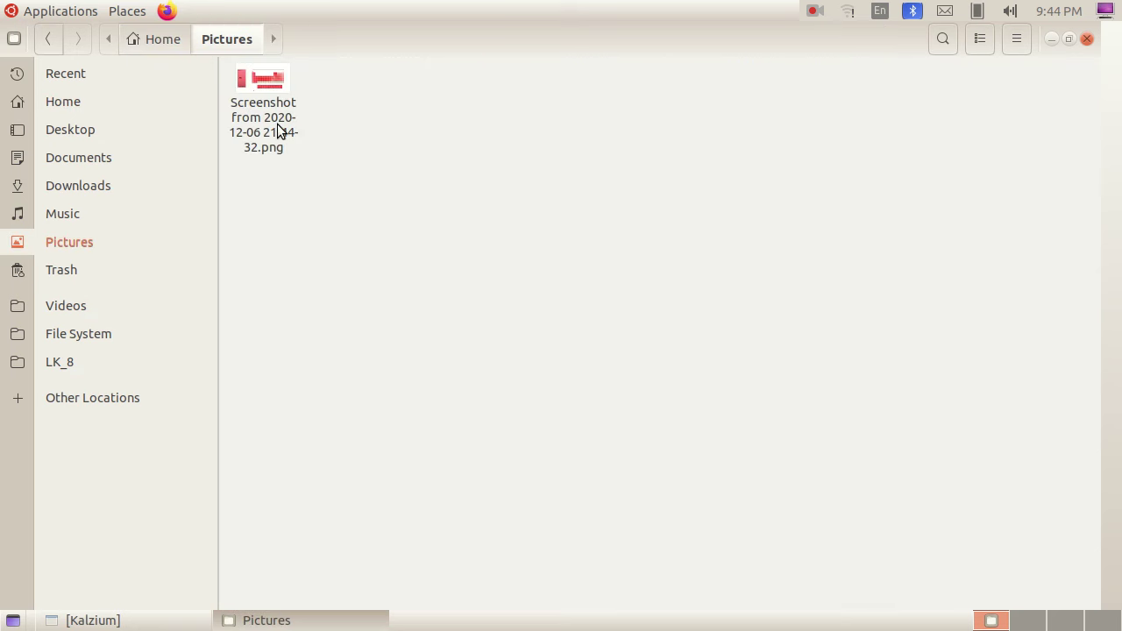
{"action": "left_click", "coordinate": [264, 79]}
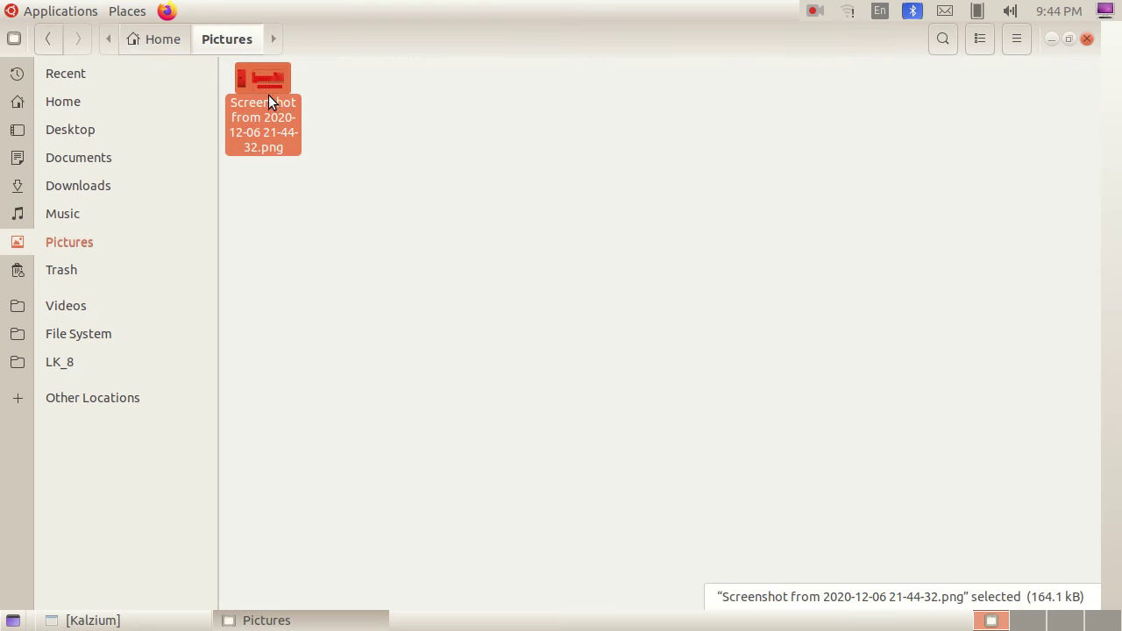
{"action": "key", "text": "Return"}
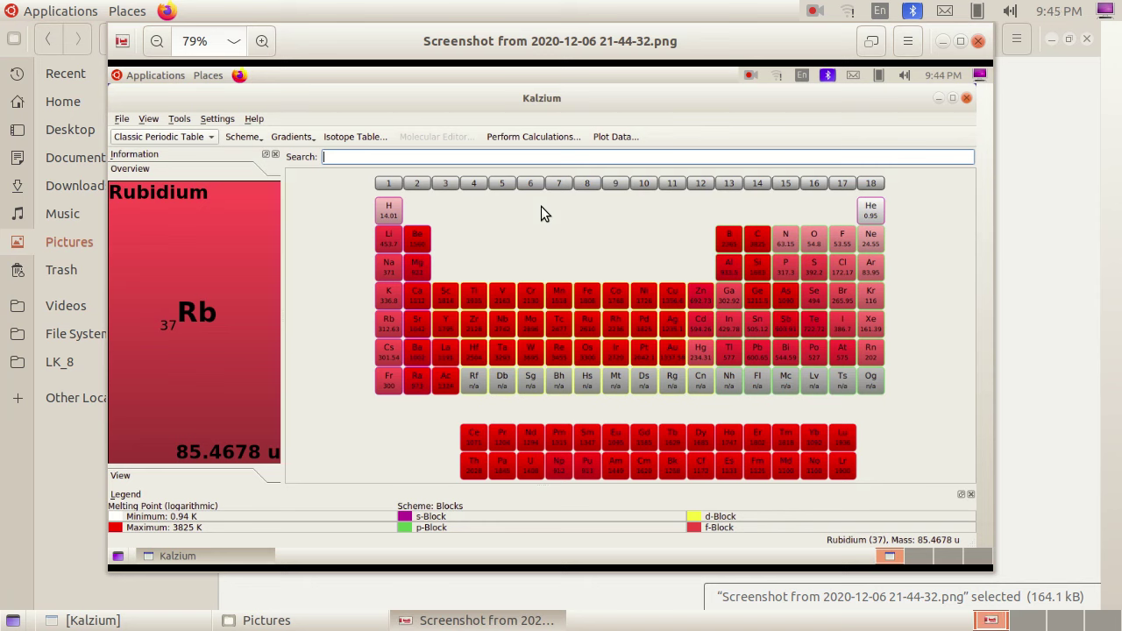
{"action": "left_click", "coordinate": [979, 42]}
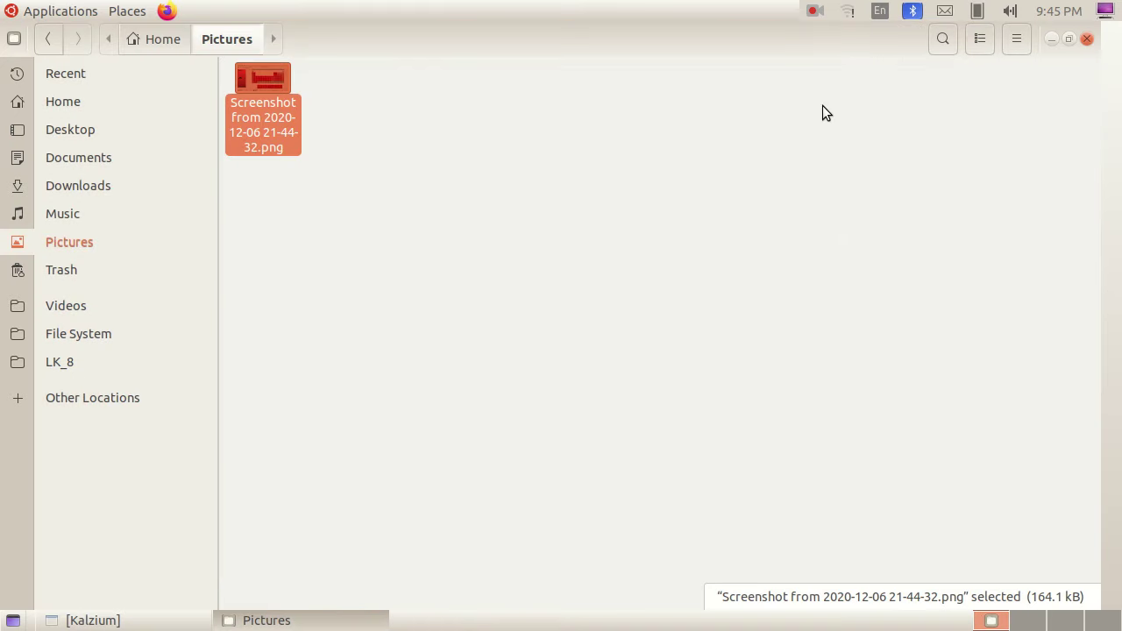
{"action": "left_click", "coordinate": [1089, 42]}
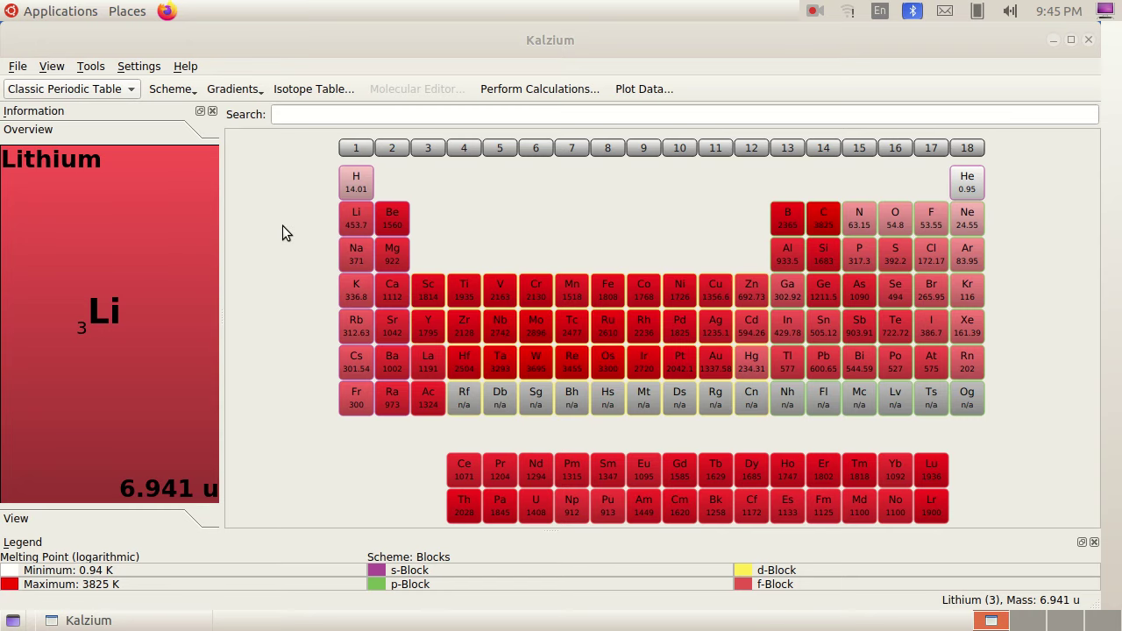
Launch the Screenshot utility from the accessories and move its dialog toward the upper part of the periodic table.
{"action": "left_click", "coordinate": [47, 21]}
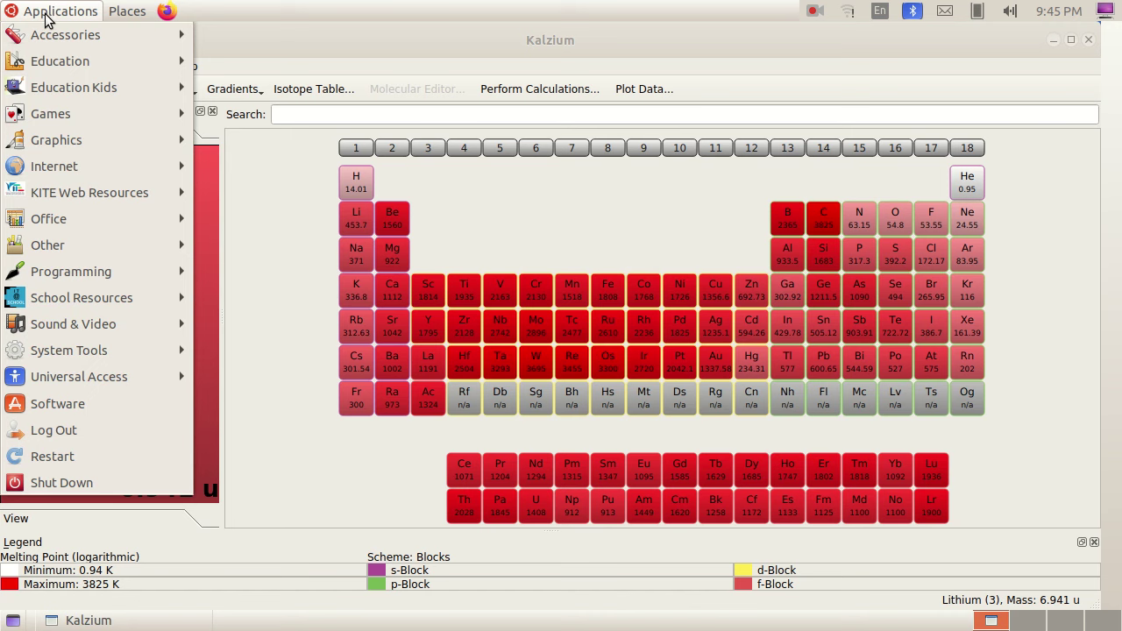
{"action": "mouse_move", "coordinate": [56, 35]}
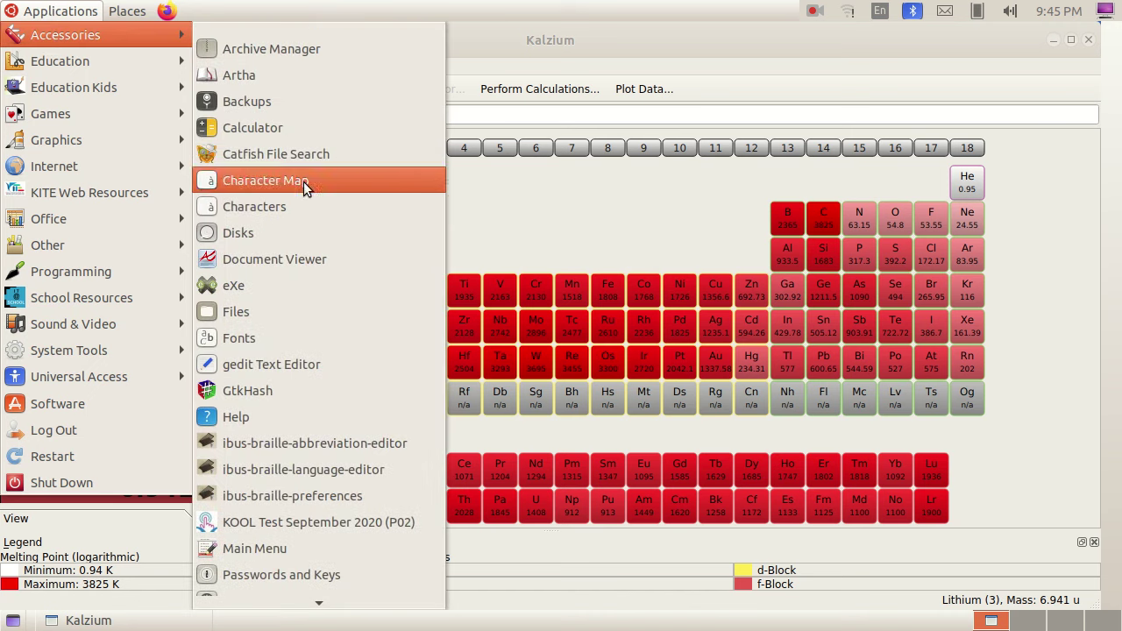
{"action": "mouse_move", "coordinate": [341, 605]}
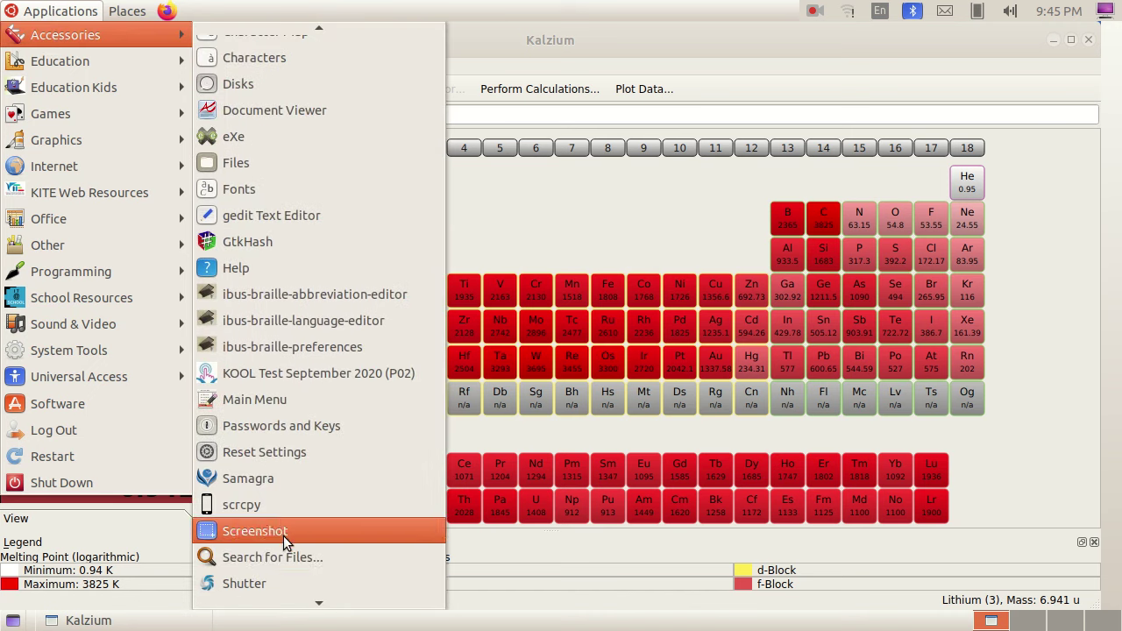
{"action": "left_click", "coordinate": [300, 533]}
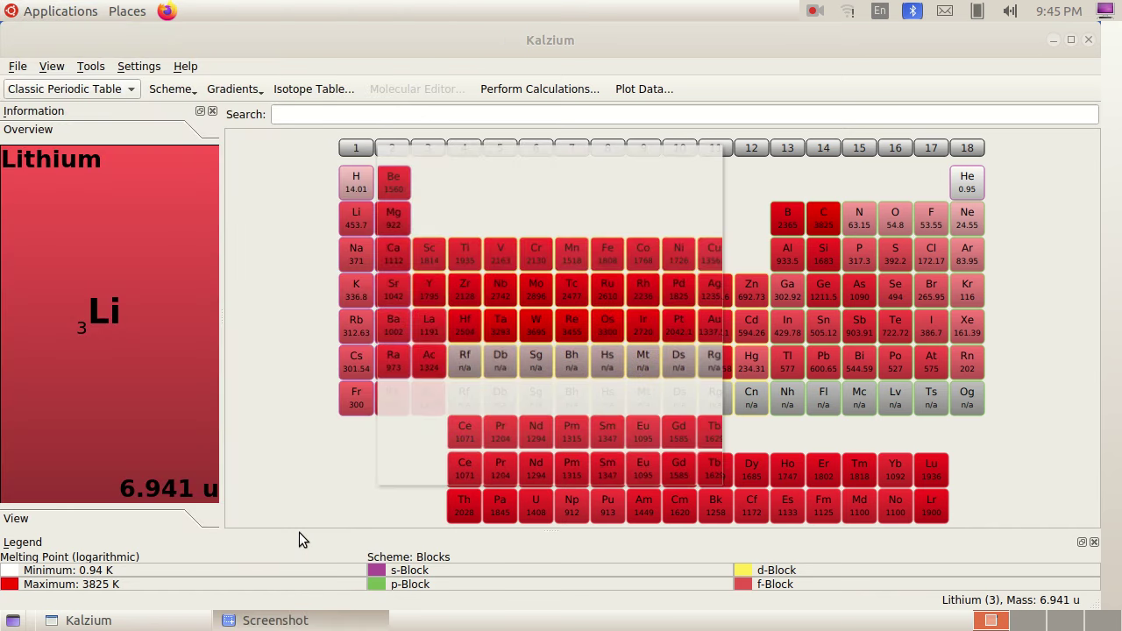
{"action": "left_click_drag", "start_coordinate": [550, 170], "coordinate": [385, 136]}
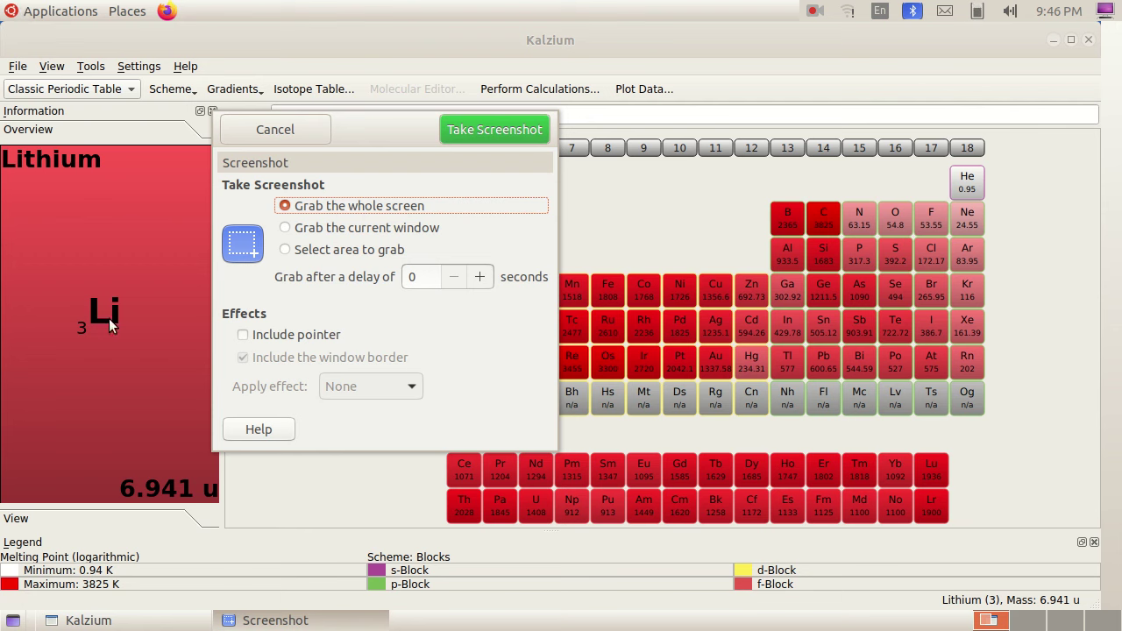
Take a screenshot of the current window, with no delay and the window border included.
{"action": "left_click", "coordinate": [295, 228]}
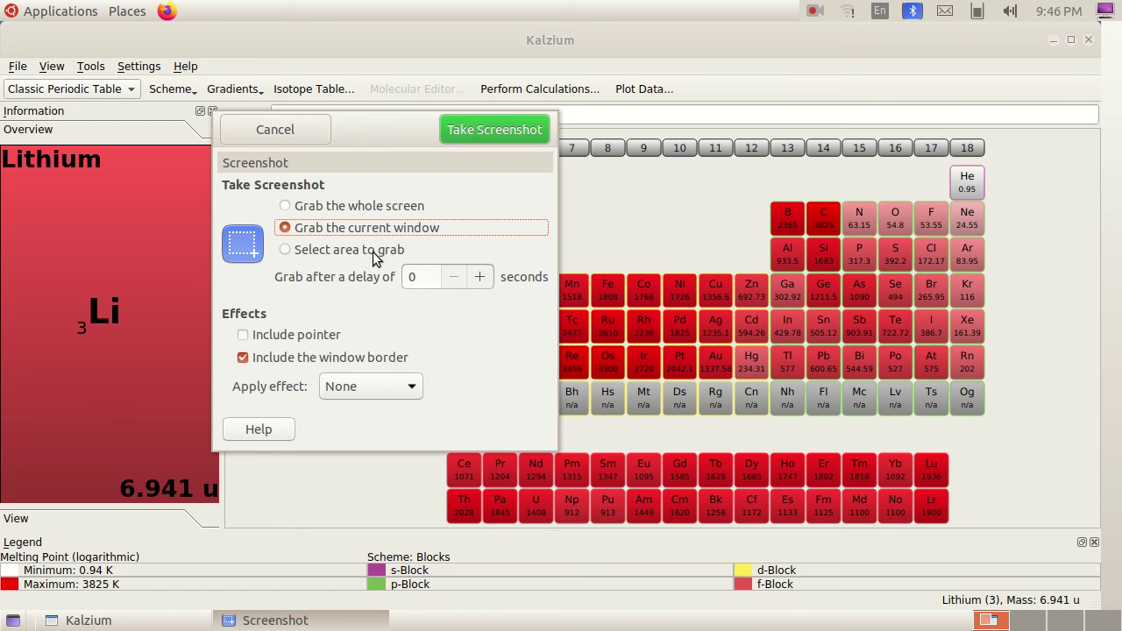
{"action": "left_click", "coordinate": [287, 253]}
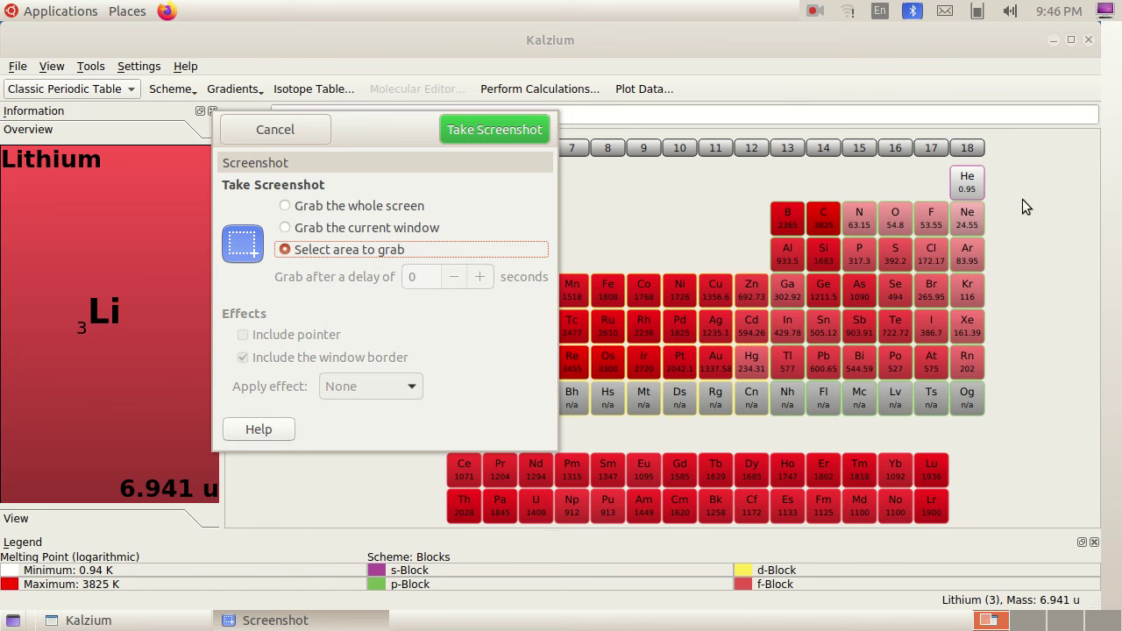
{"action": "left_click", "coordinate": [300, 232]}
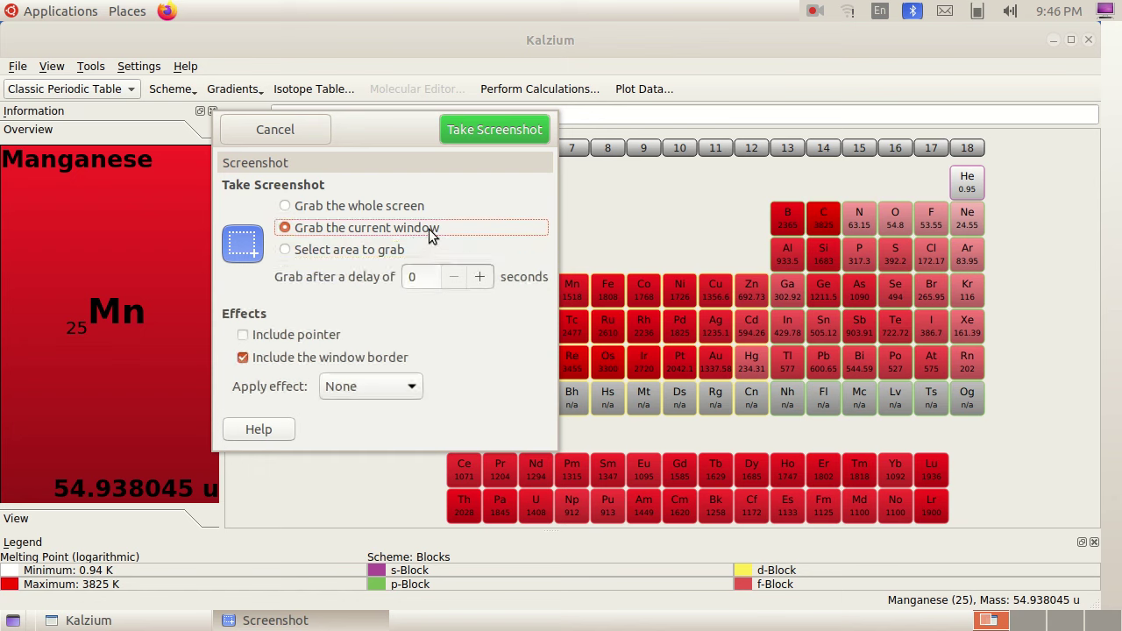
{"action": "left_click", "coordinate": [480, 129]}
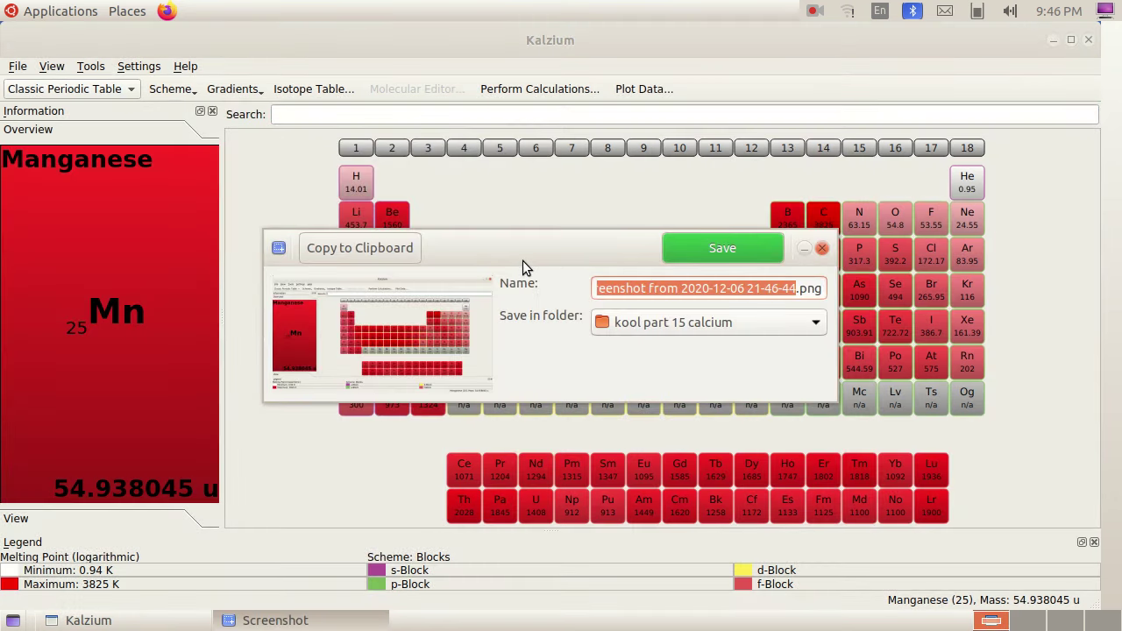
Choose the 75007_KOOL PRODUCT folder in Home as the save location for the screenshot.
{"action": "left_click_drag", "start_coordinate": [523, 260], "coordinate": [511, 201]}
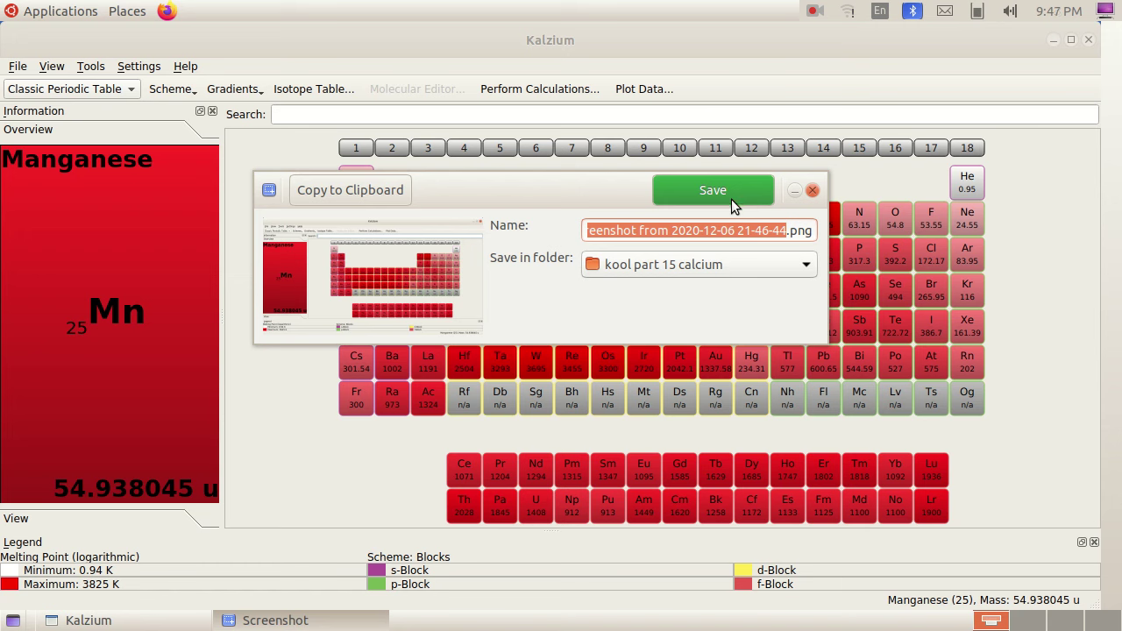
{"action": "left_click", "coordinate": [806, 267]}
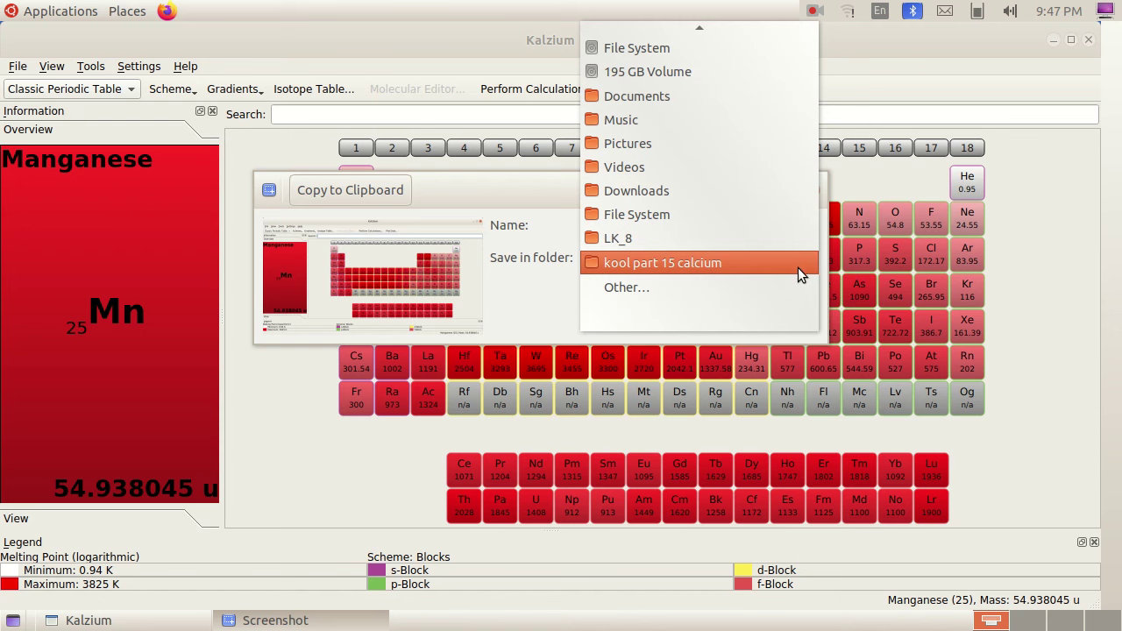
{"action": "left_click", "coordinate": [627, 288]}
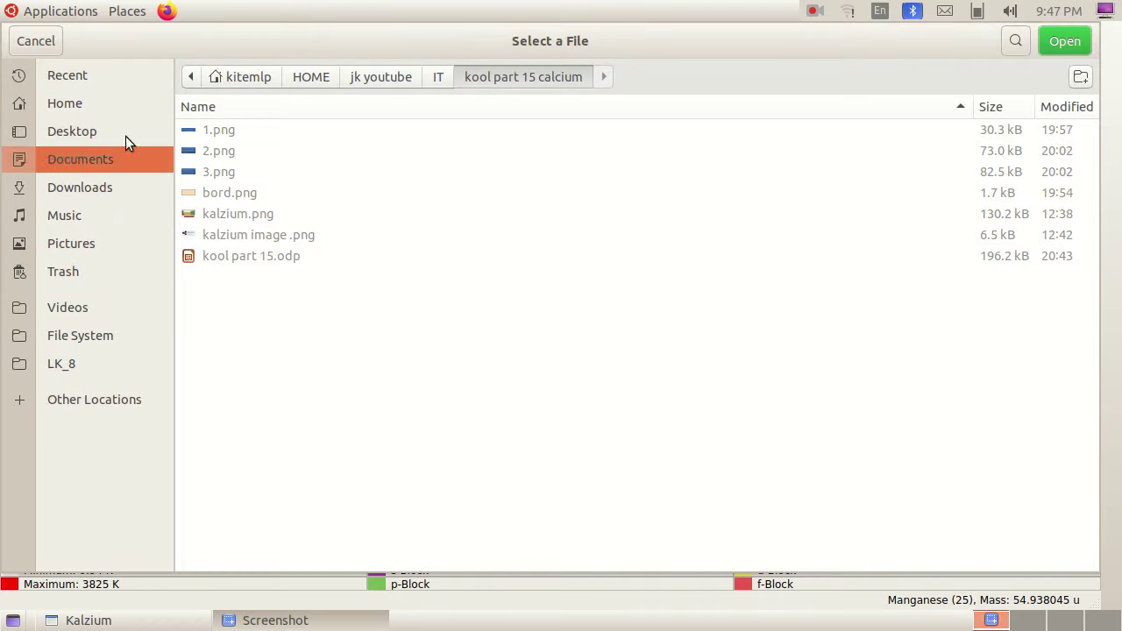
{"action": "left_click", "coordinate": [67, 105]}
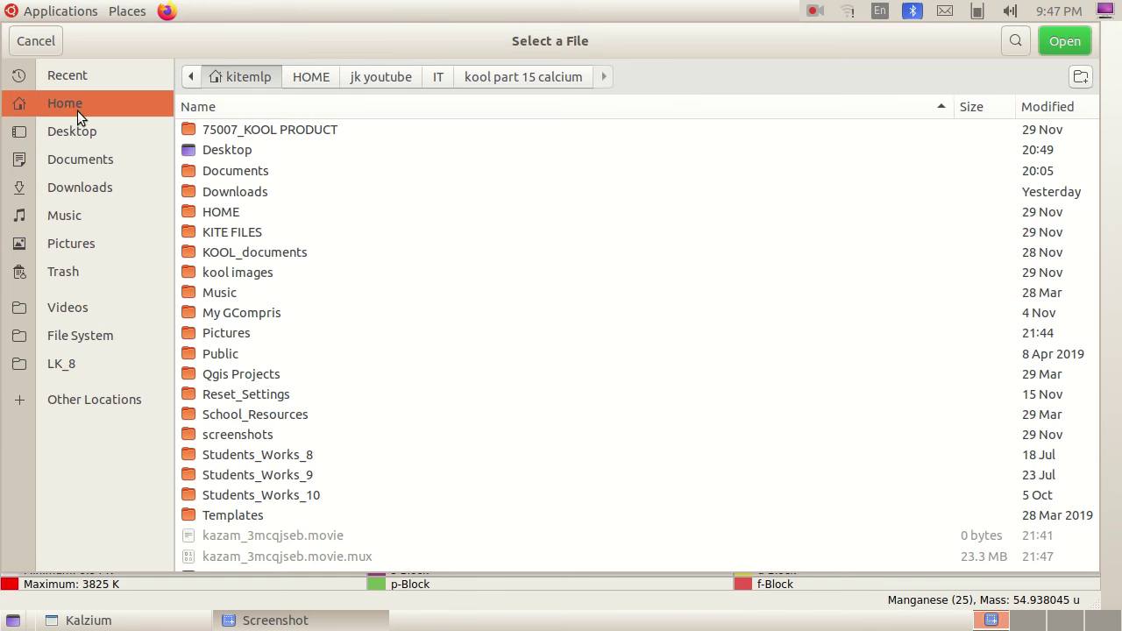
{"action": "double_click", "coordinate": [251, 132]}
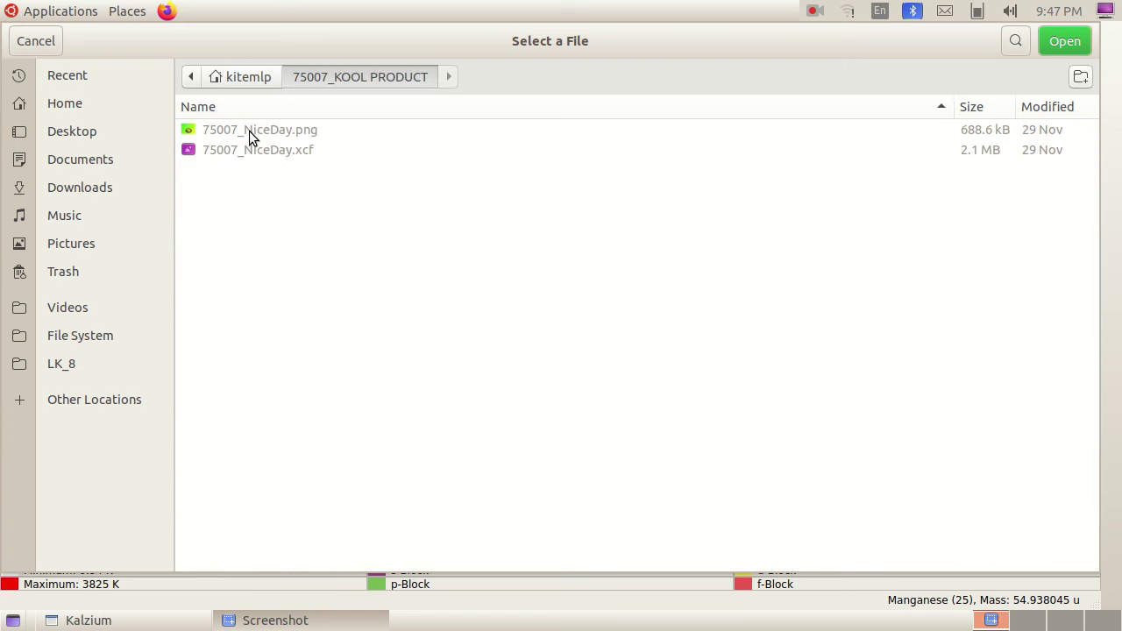
{"action": "left_click", "coordinate": [1063, 44]}
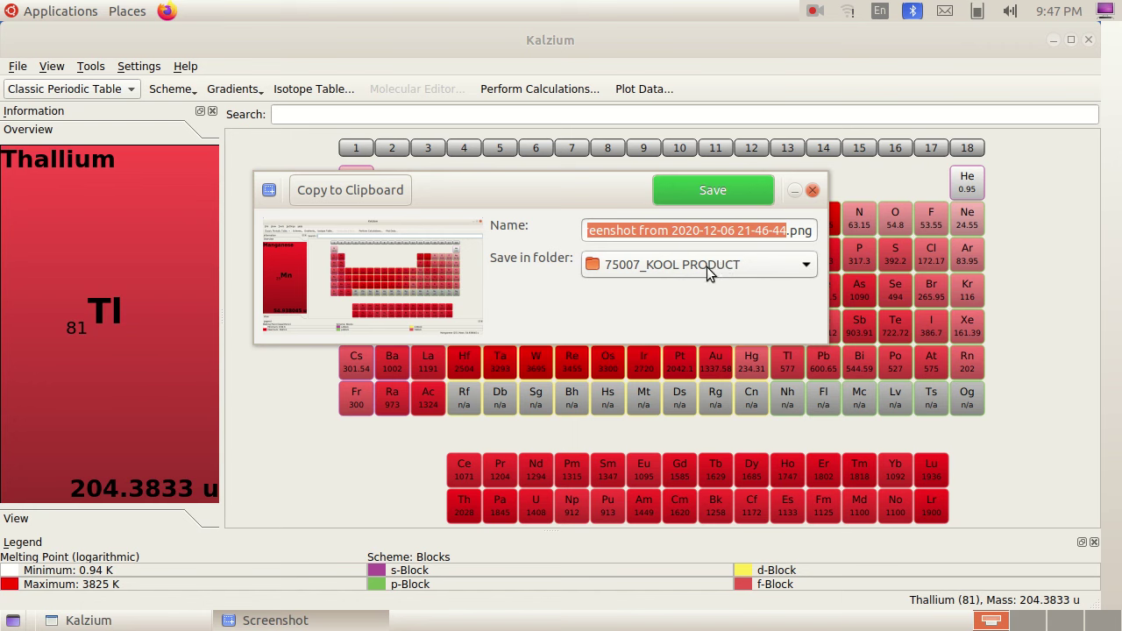
Name the screenshot 75007_kalzium.png and save it.
{"action": "left_click", "coordinate": [784, 233]}
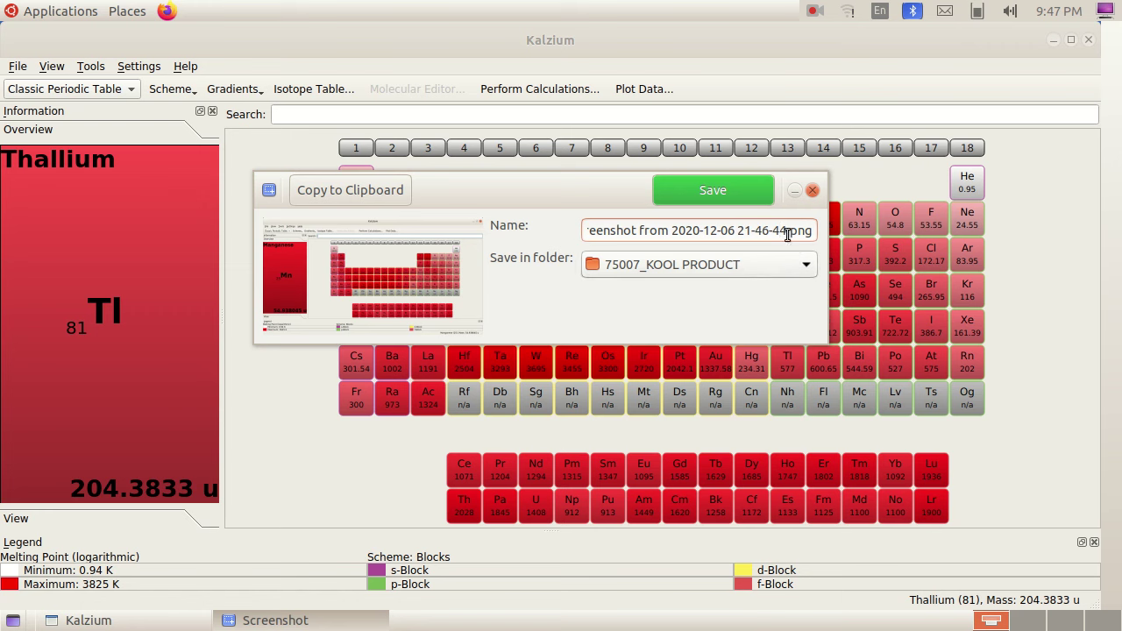
{"action": "key", "text": "BackSpace"}
{"action": "key", "text": "BackSpace"}
{"action": "key", "text": "BackSpace"}
{"action": "key", "text": "BackSpace"}
{"action": "key", "text": "BackSpace"}
{"action": "key", "text": "BackSpace"}
{"action": "key", "text": "BackSpace"}
{"action": "key", "text": "BackSpace"}
{"action": "key", "text": "BackSpace"}
{"action": "key", "text": "BackSpace"}
{"action": "key", "text": "BackSpace"}
{"action": "key", "text": "BackSpace"}
{"action": "key", "text": "BackSpace"}
{"action": "key", "text": "BackSpace"}
{"action": "key", "text": "BackSpace"}
{"action": "key", "text": "BackSpace"}
{"action": "key", "text": "BackSpace"}
{"action": "key", "text": "BackSpace"}
{"action": "key", "text": "BackSpace"}
{"action": "key", "text": "BackSpace"}
{"action": "key", "text": "BackSpace"}
{"action": "key", "text": "BackSpace"}
{"action": "key", "text": "BackSpace"}
{"action": "key", "text": "BackSpace"}
{"action": "key", "text": "BackSpace"}
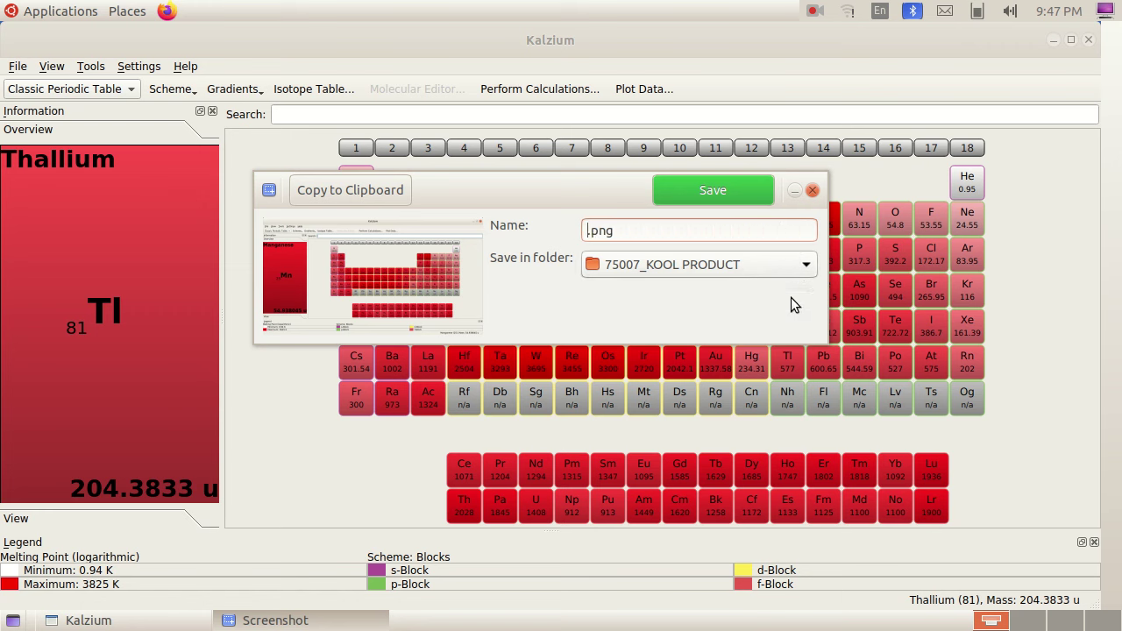
{"action": "type", "text": "7500"}
{"action": "type", "text": "_kalzium"}
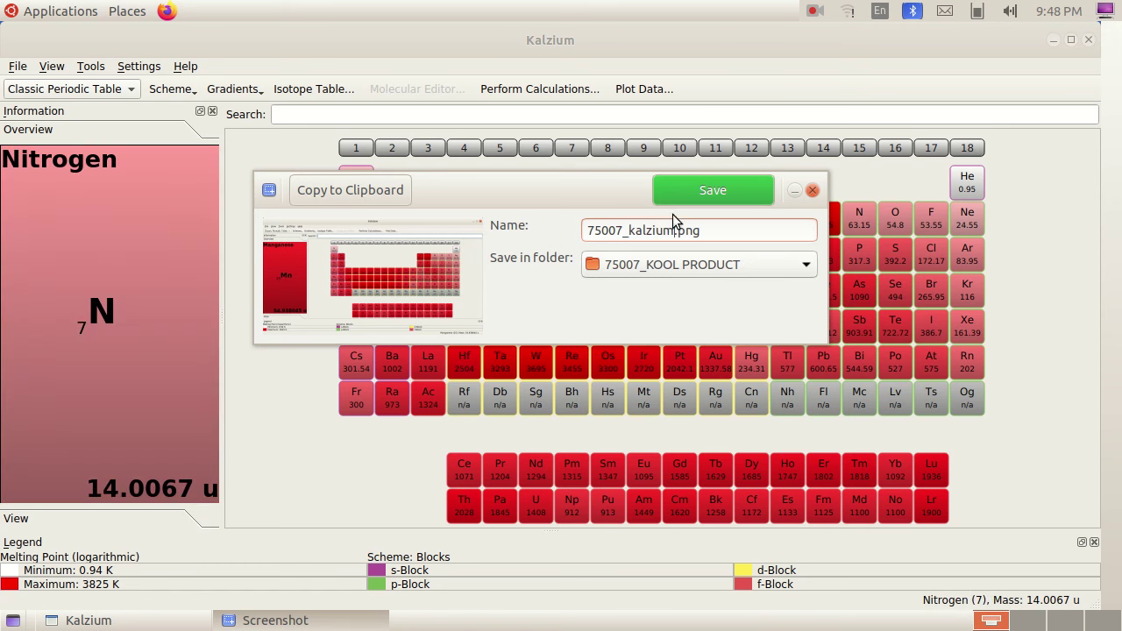
{"action": "left_click", "coordinate": [700, 187]}
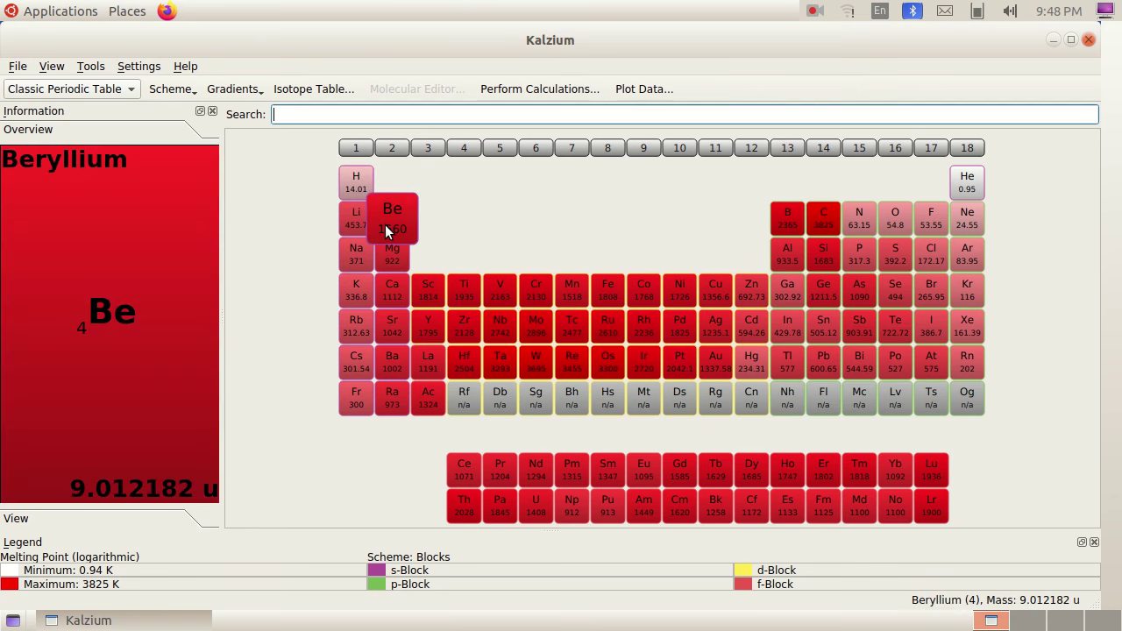
Open the detailed data window for titanium from the periodic table.
{"action": "left_click", "coordinate": [466, 300]}
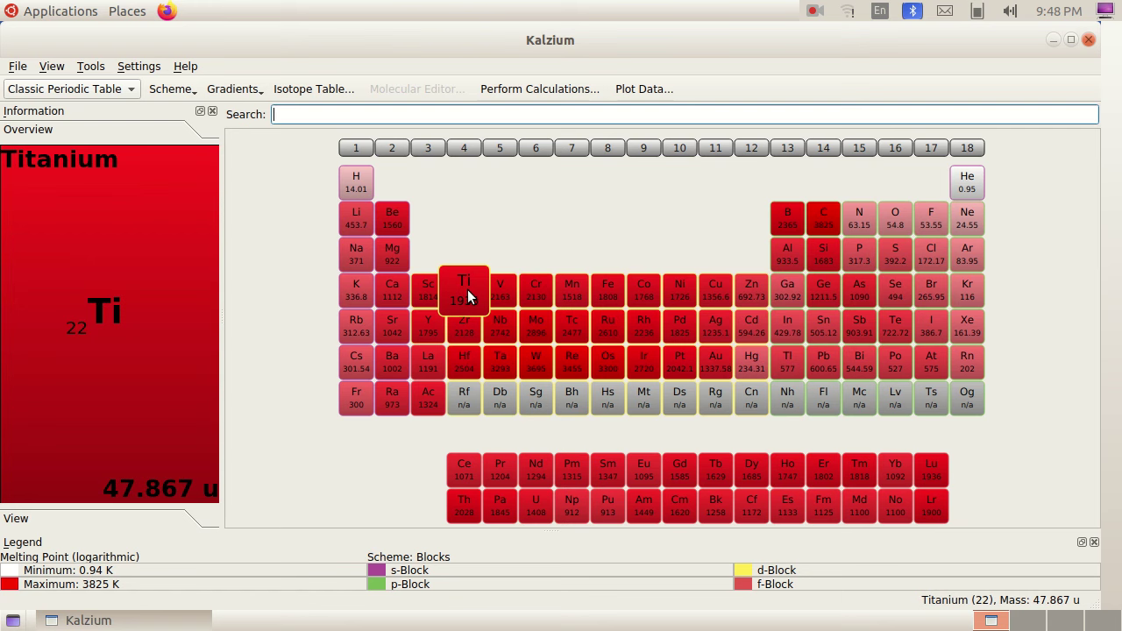
{"action": "left_click", "coordinate": [468, 292]}
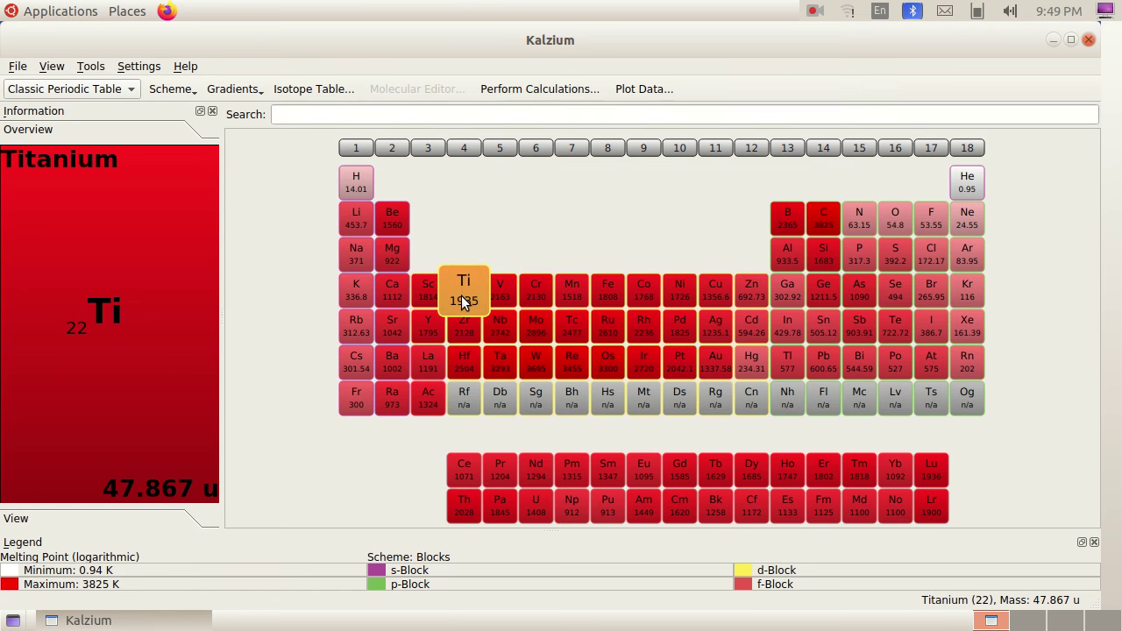
{"action": "double_click", "coordinate": [464, 301]}
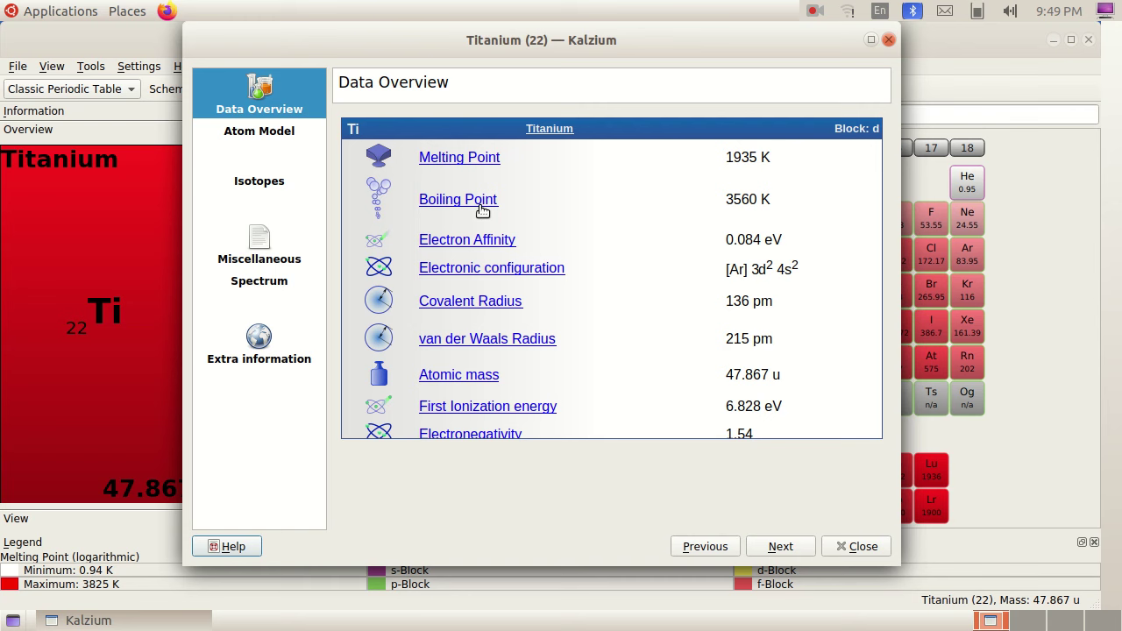
Open the Screenshot utility and capture a selected area covering titanium's whole Data Overview window.
{"action": "left_click", "coordinate": [61, 10]}
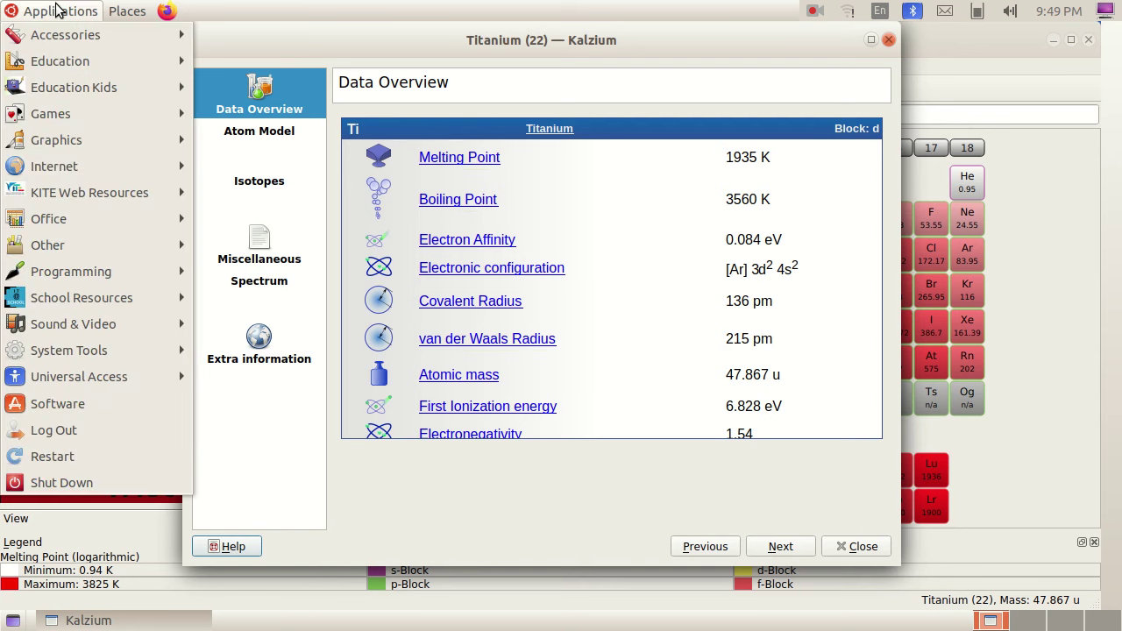
{"action": "mouse_move", "coordinate": [70, 34]}
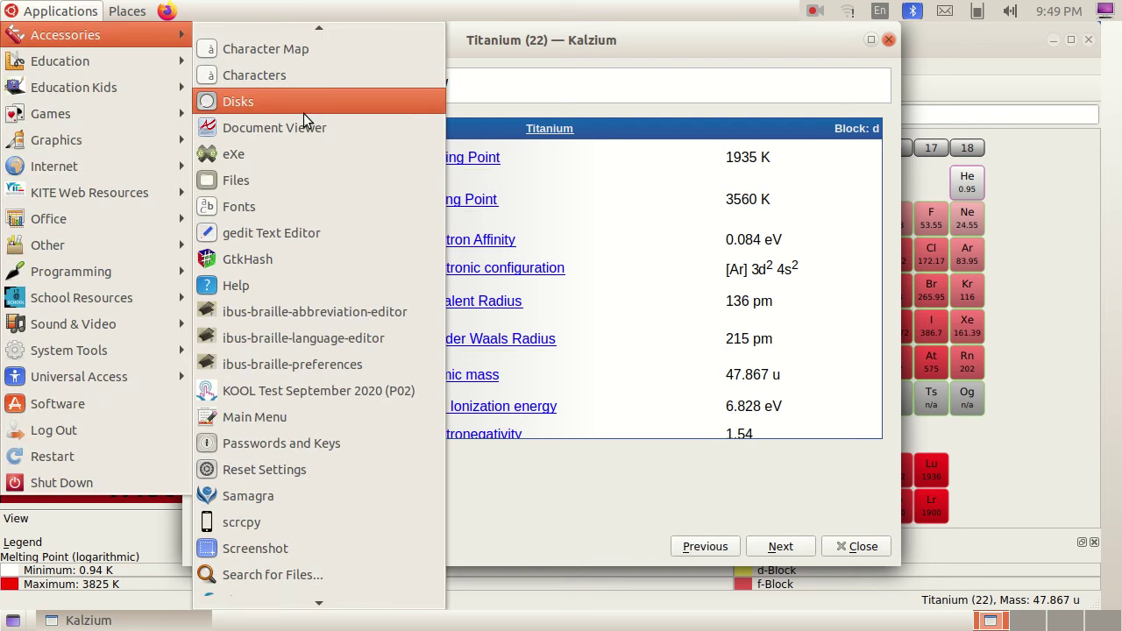
{"action": "scroll", "coordinate": [293, 605], "scroll_direction": "down", "scroll_amount": 3}
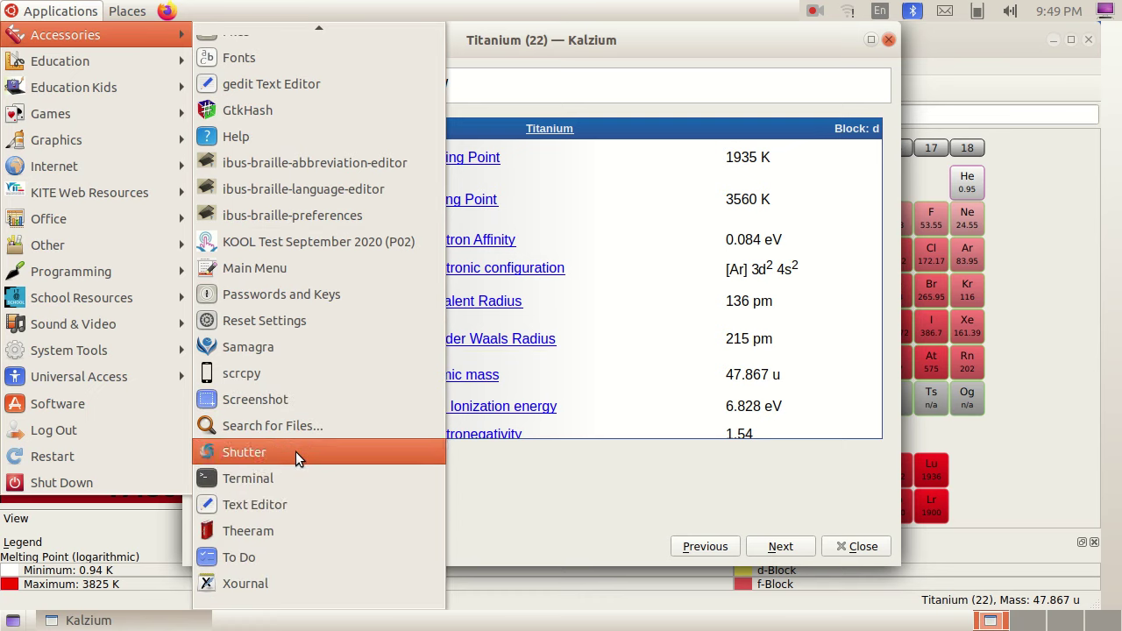
{"action": "left_click", "coordinate": [298, 402]}
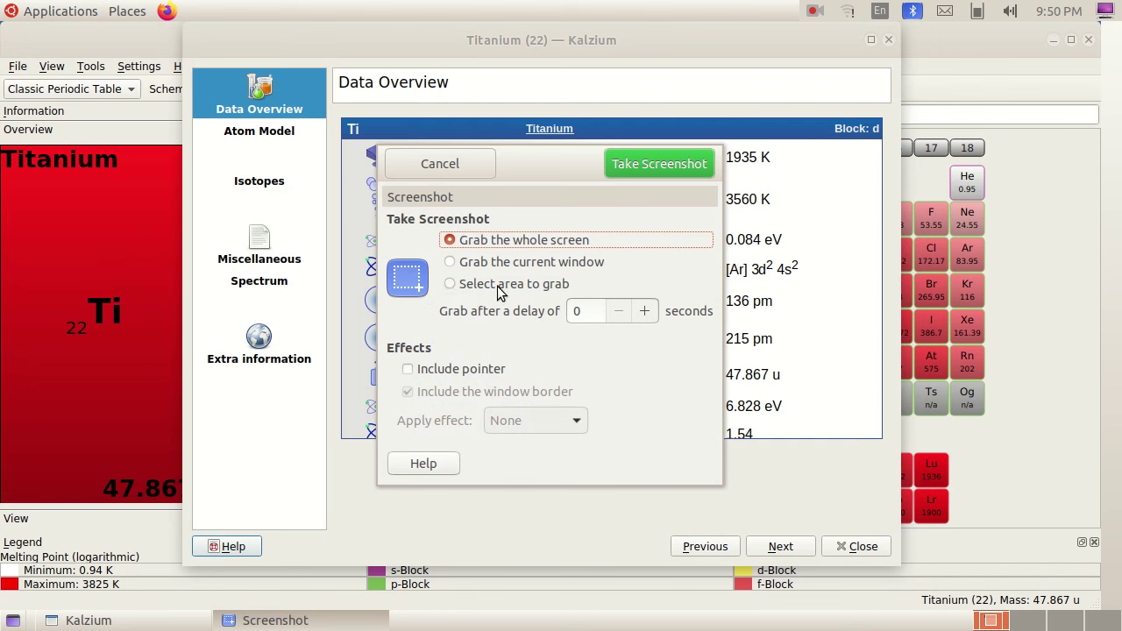
{"action": "left_click", "coordinate": [449, 285]}
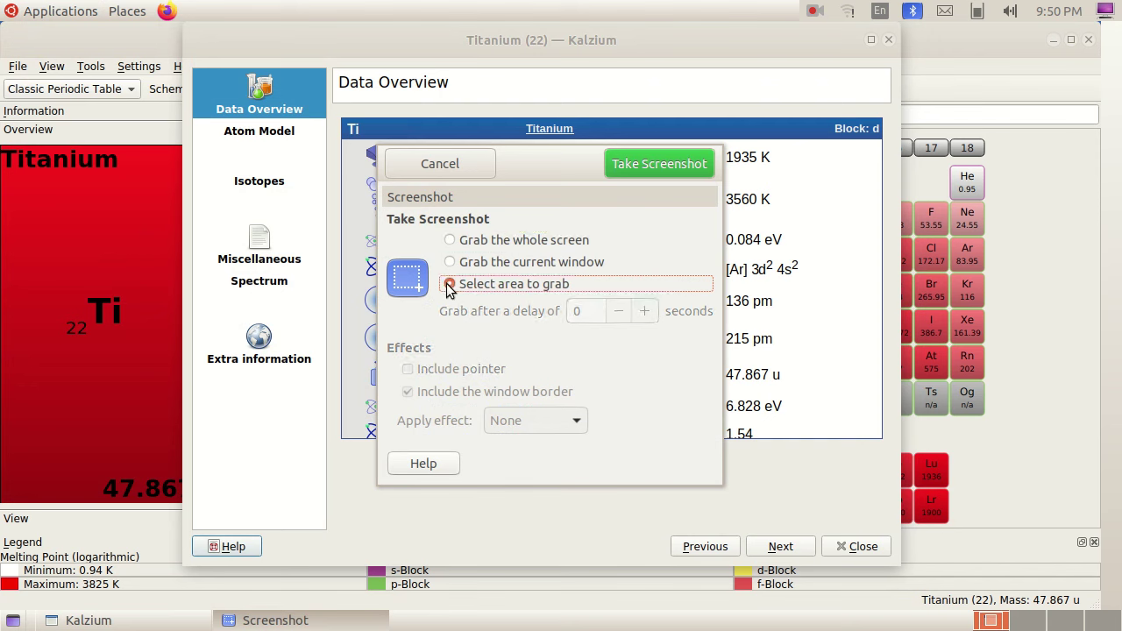
{"action": "left_click", "coordinate": [657, 168]}
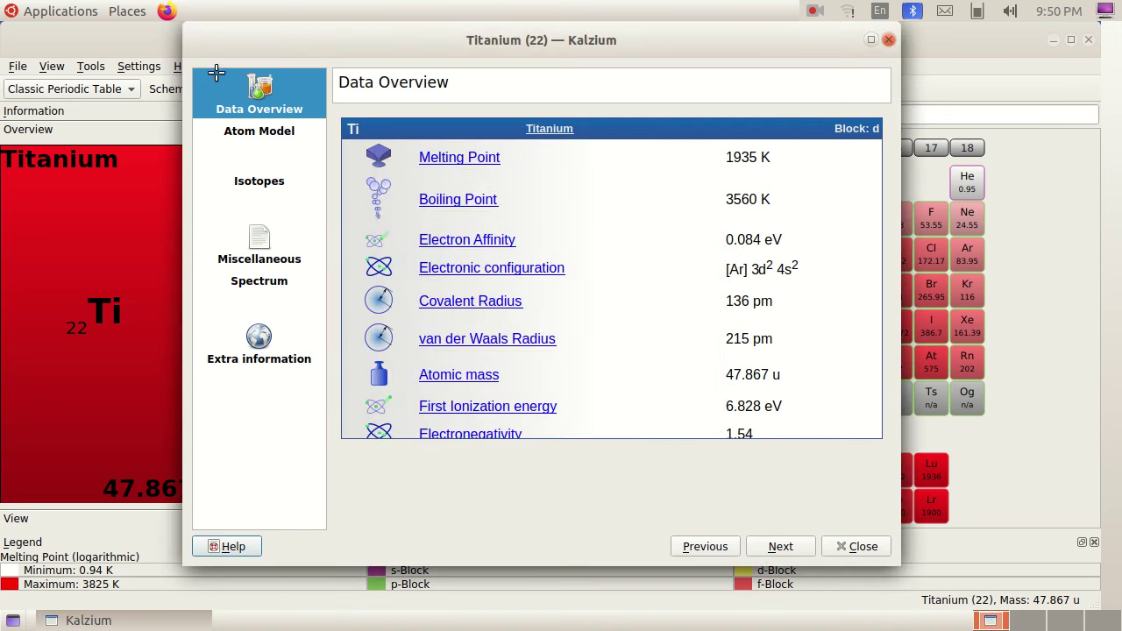
{"action": "left_click_drag", "start_coordinate": [181, 16], "coordinate": [898, 558]}
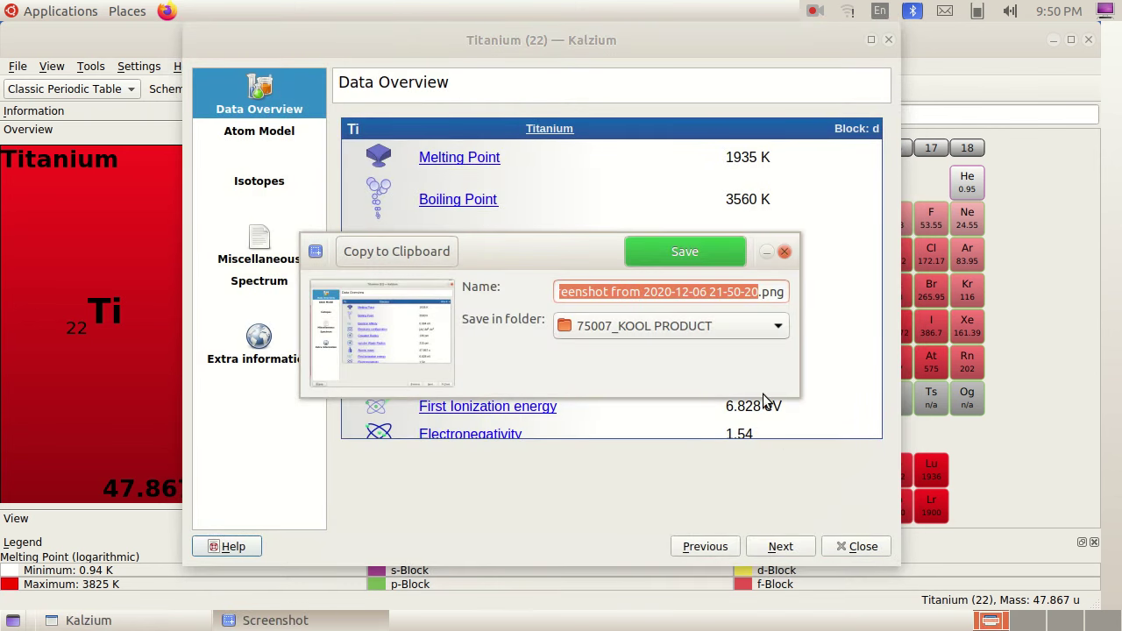
Name the Data Overview capture 75007_Titaniumdetails.png and save it in the 75007_KOOL PRODUCT folder.
{"action": "left_click", "coordinate": [759, 294]}
{"action": "key", "text": "BackSpace"}
{"action": "key", "text": "BackSpace"}
{"action": "key", "text": "BackSpace"}
{"action": "key", "text": "BackSpace"}
{"action": "key", "text": "BackSpace"}
{"action": "key", "text": "BackSpace"}
{"action": "key", "text": "BackSpace"}
{"action": "key", "text": "BackSpace"}
{"action": "key", "text": "BackSpace"}
{"action": "key", "text": "BackSpace"}
{"action": "key", "text": "BackSpace"}
{"action": "key", "text": "BackSpace"}
{"action": "key", "text": "BackSpace"}
{"action": "key", "text": "BackSpace"}
{"action": "key", "text": "BackSpace"}
{"action": "key", "text": "BackSpace"}
{"action": "key", "text": "BackSpace"}
{"action": "key", "text": "BackSpace"}
{"action": "key", "text": "BackSpace"}
{"action": "key", "text": "BackSpace"}
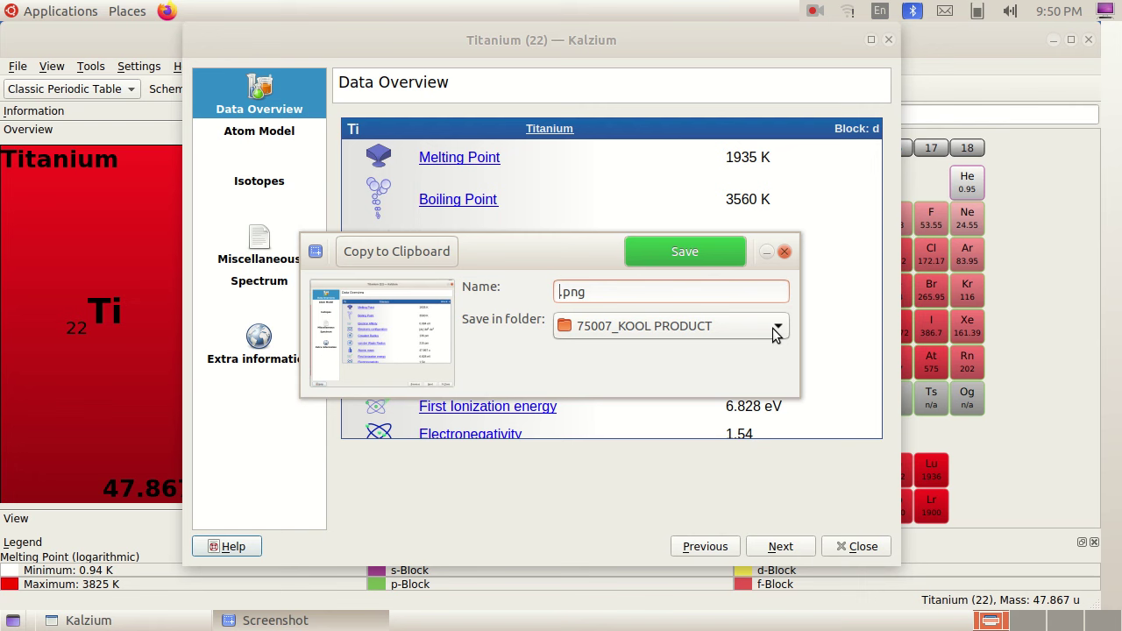
{"action": "type", "text": "75000"}
{"action": "key", "text": "BackSpace"}
{"action": "key", "text": "BackSpace"}
{"action": "type", "text": "07_Titaniumdetails"}
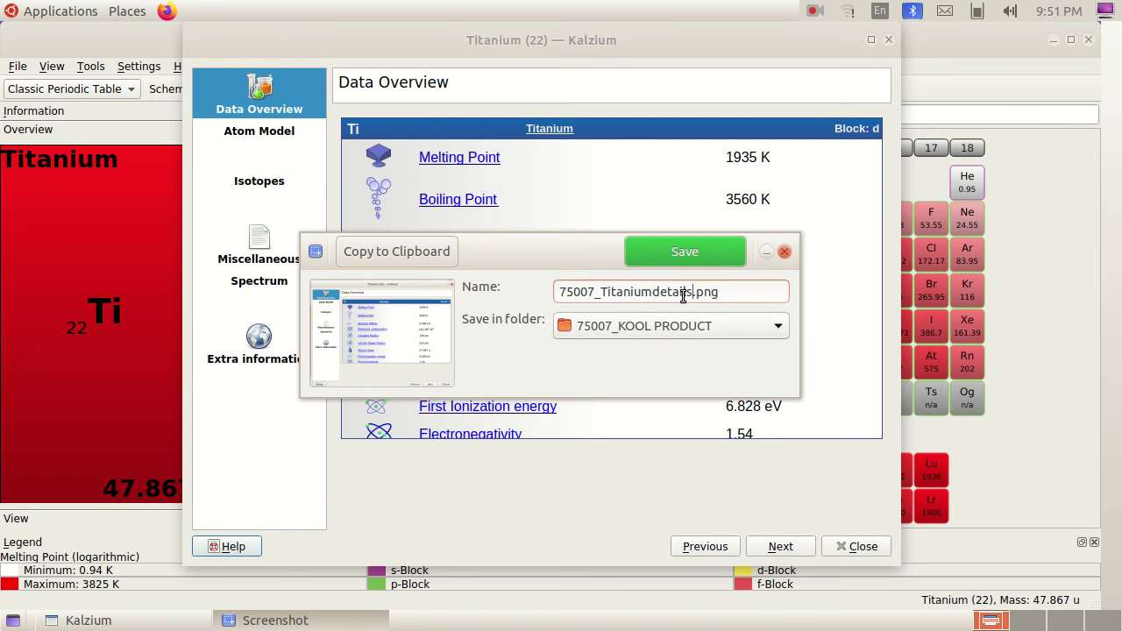
{"action": "left_click", "coordinate": [685, 253]}
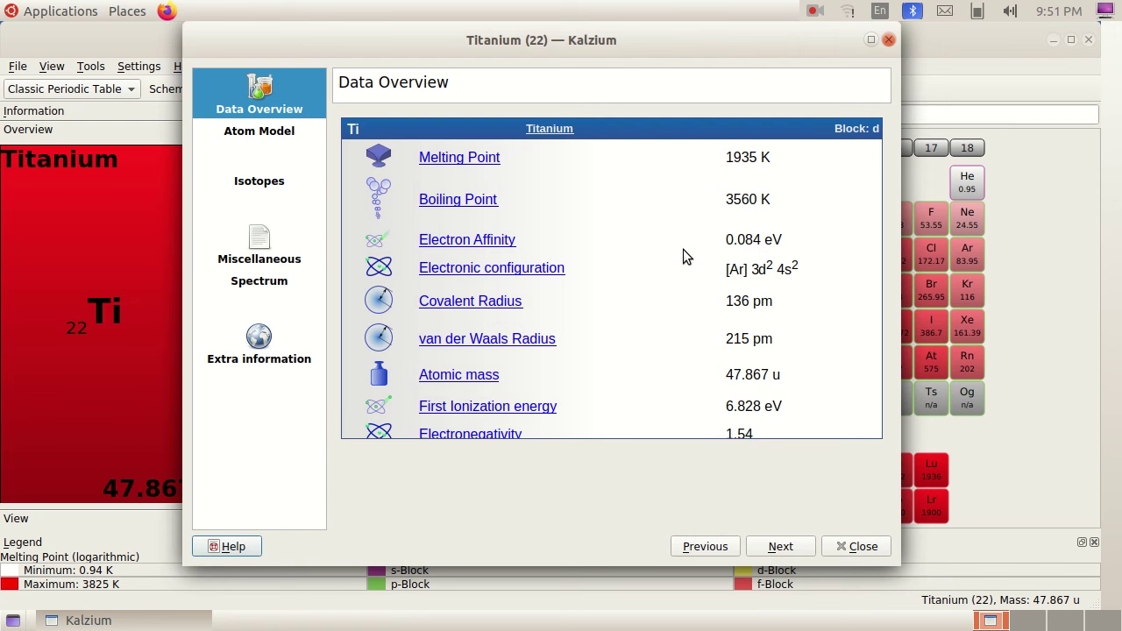
Close titanium's data window, reopen it from the periodic table, and show its Atom Model page.
{"action": "left_click", "coordinate": [889, 41]}
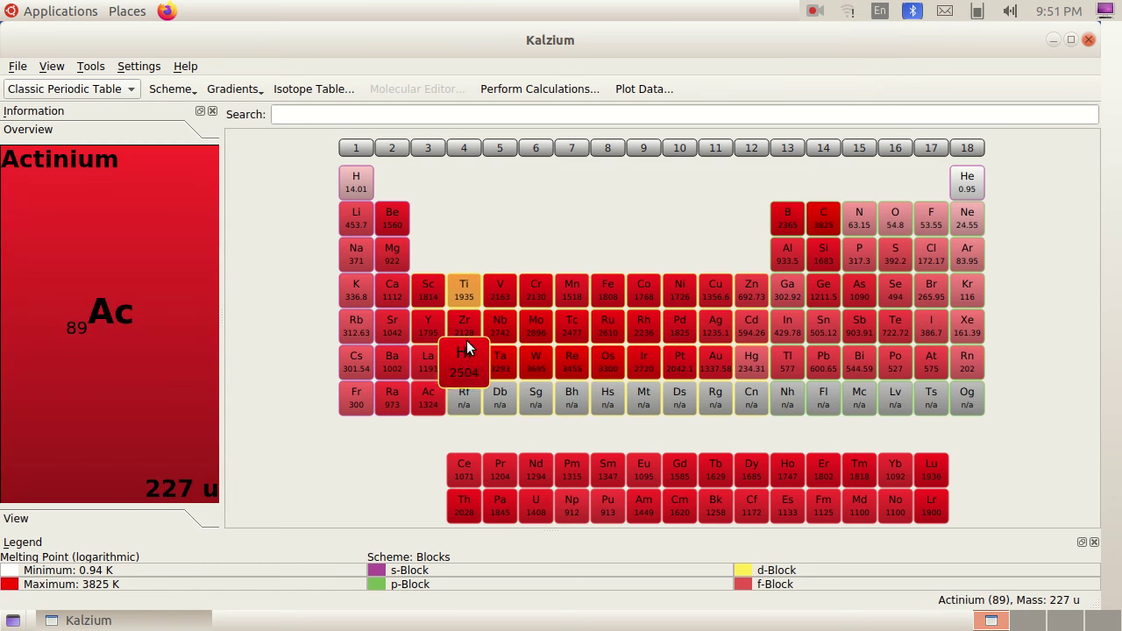
{"action": "mouse_move", "coordinate": [464, 291]}
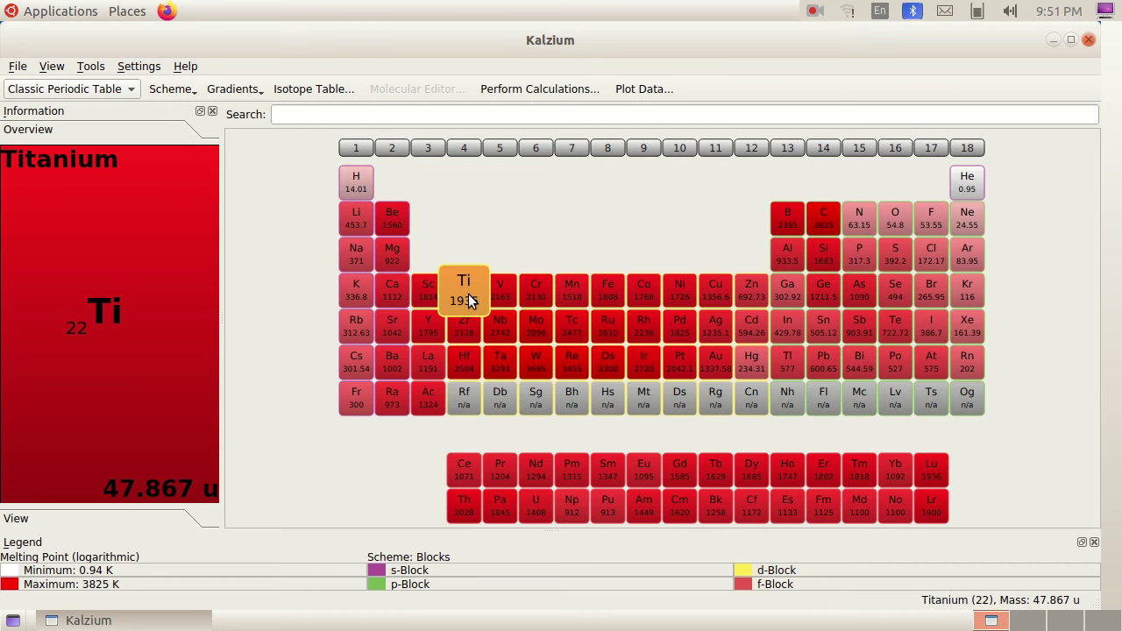
{"action": "left_click", "coordinate": [469, 300]}
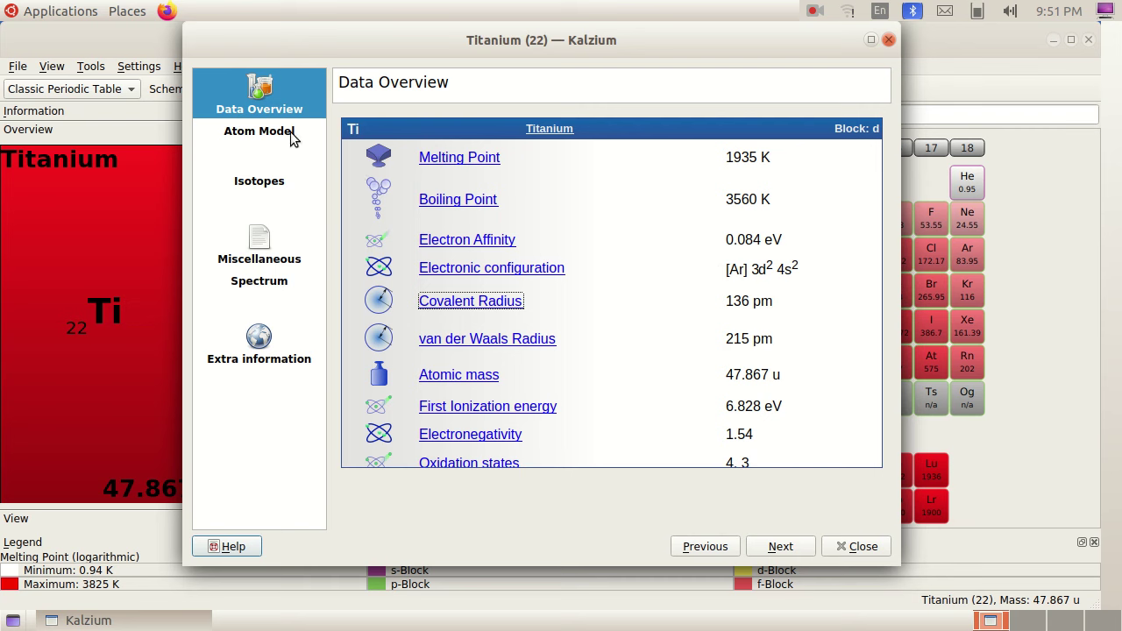
{"action": "left_click", "coordinate": [261, 136]}
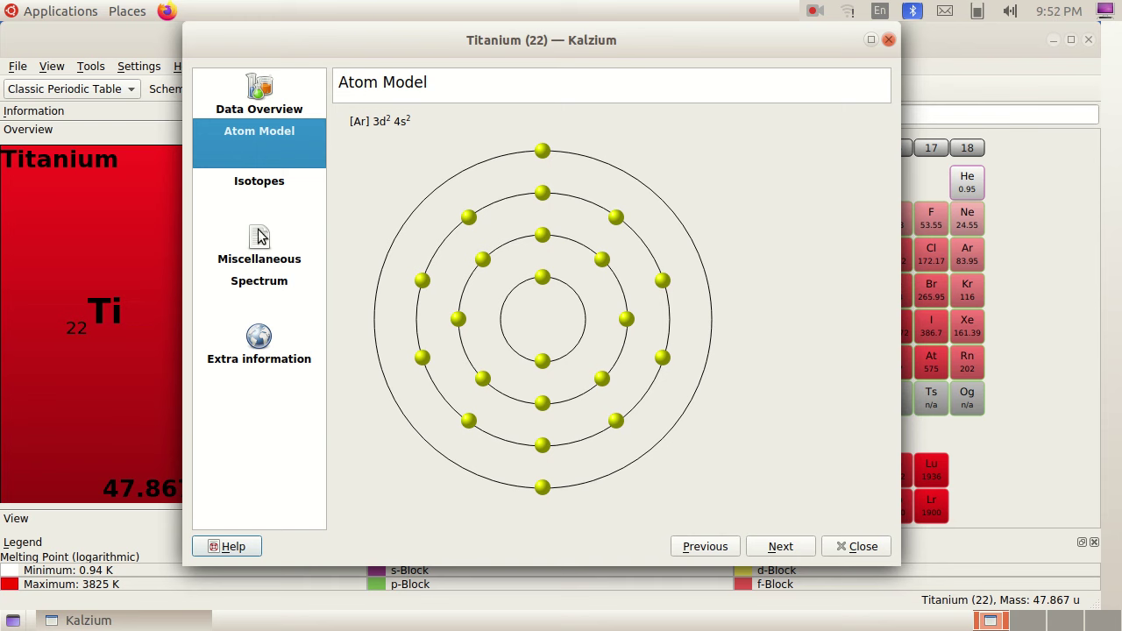
Open the Screenshot utility and capture a selected area covering titanium's Atom Model page.
{"action": "left_click", "coordinate": [55, 13]}
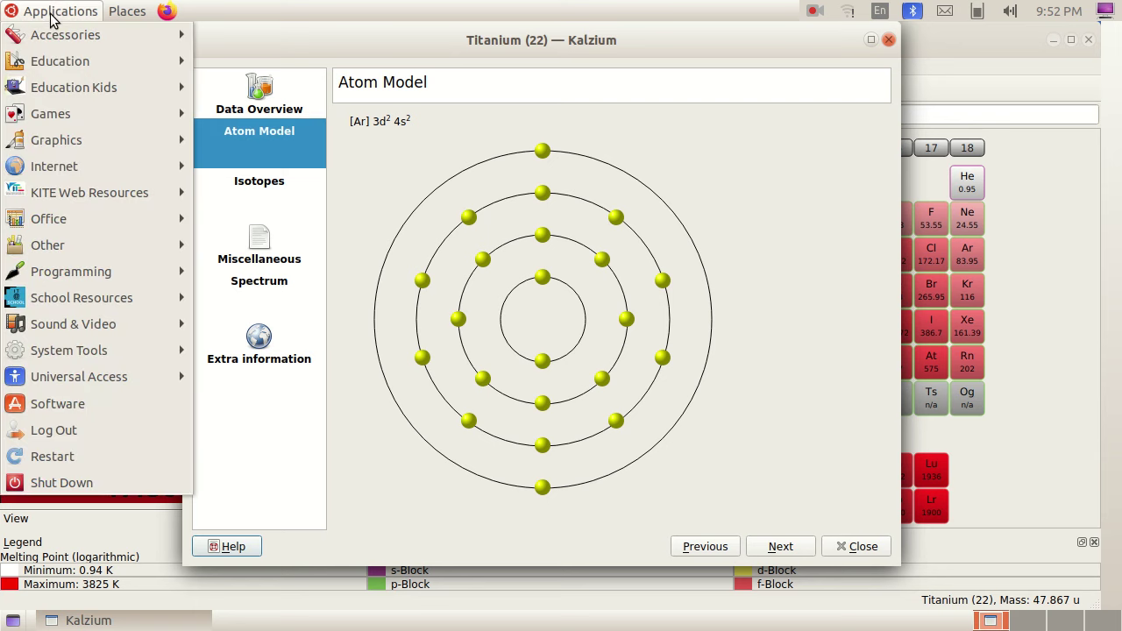
{"action": "mouse_move", "coordinate": [61, 37]}
{"action": "scroll", "coordinate": [273, 111], "scroll_direction": "up", "scroll_amount": 3}
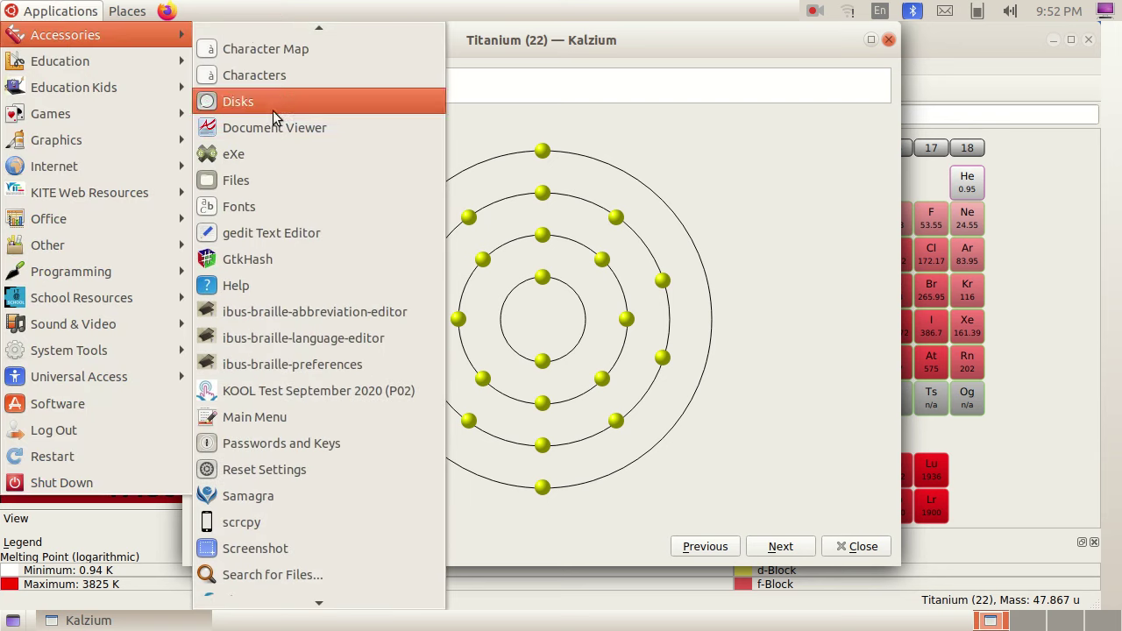
{"action": "scroll", "coordinate": [287, 543], "scroll_direction": "down", "scroll_amount": 1}
{"action": "left_click", "coordinate": [291, 535]}
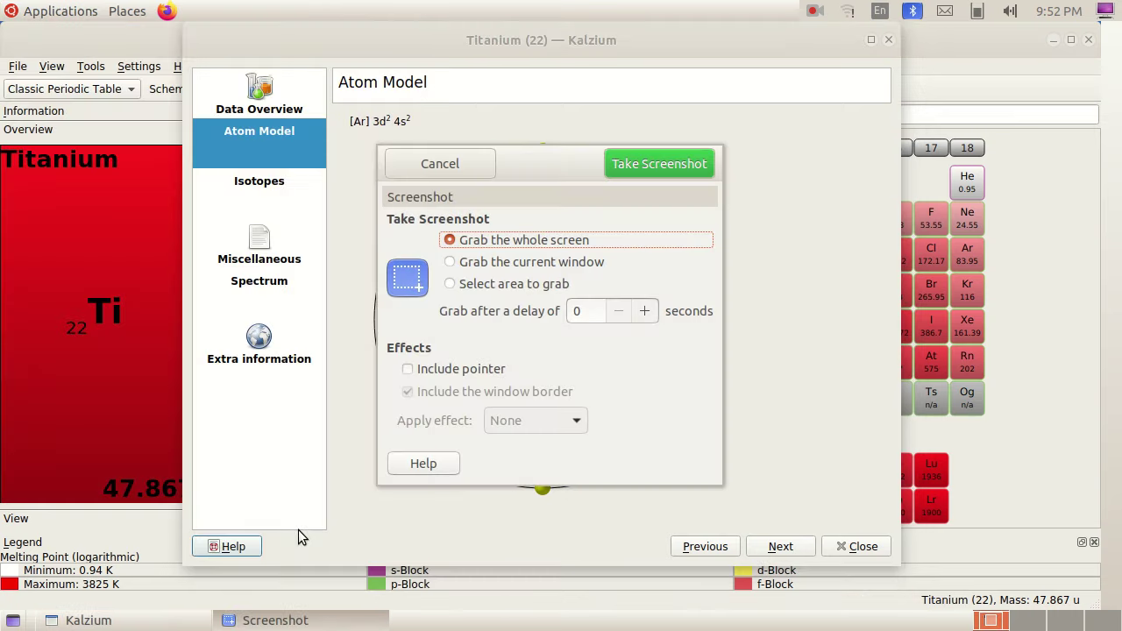
{"action": "left_click", "coordinate": [538, 287]}
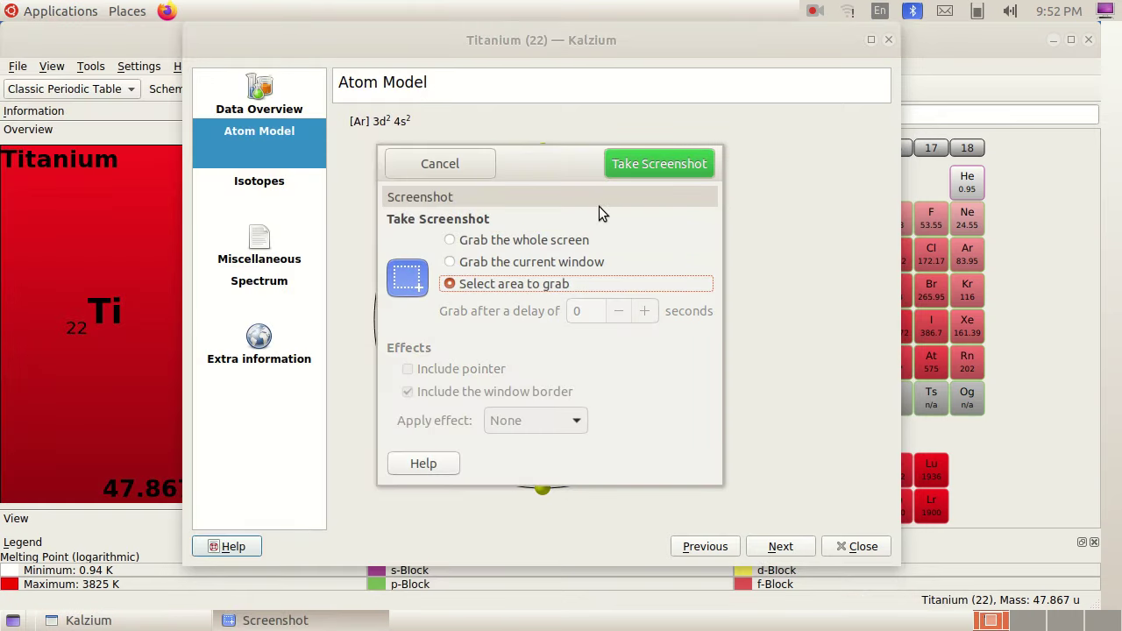
{"action": "left_click", "coordinate": [669, 168]}
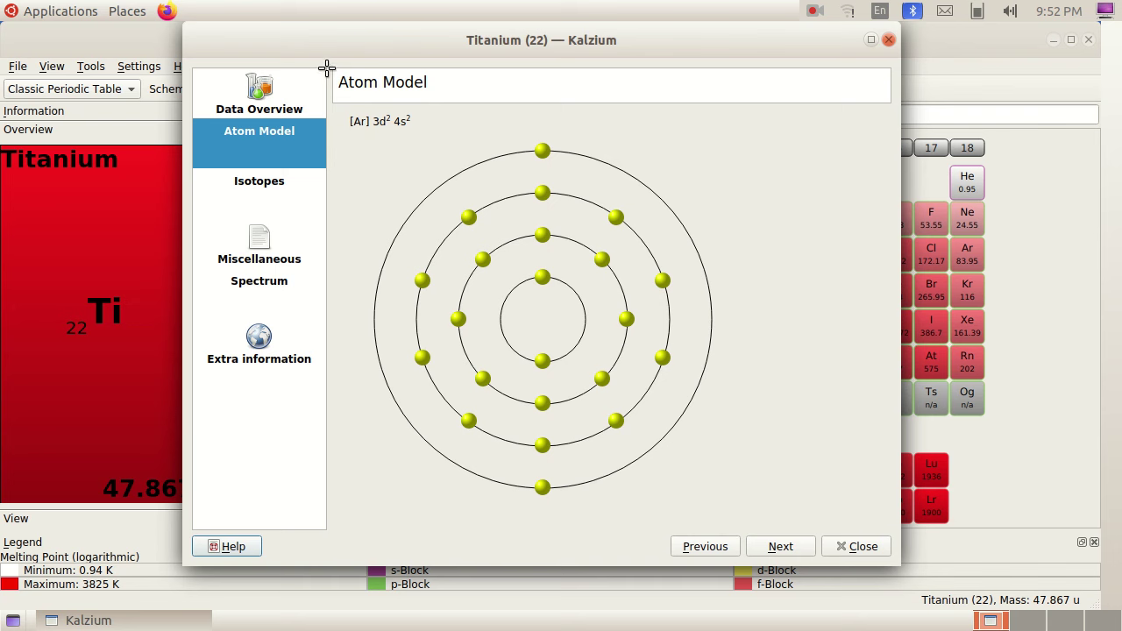
{"action": "left_click_drag", "start_coordinate": [190, 65], "coordinate": [899, 561]}
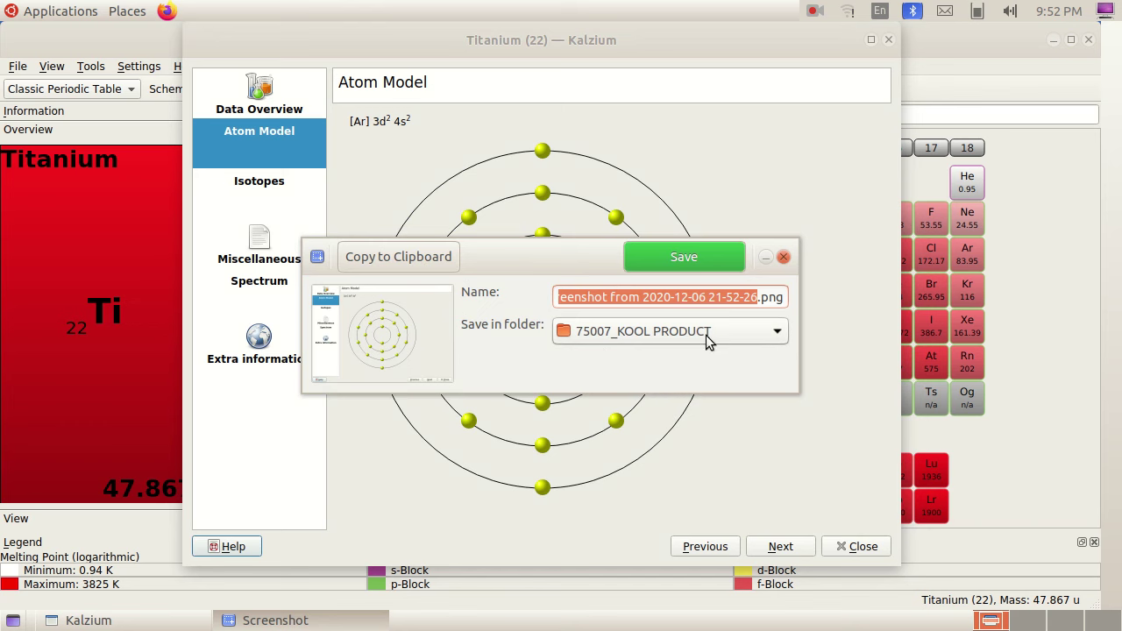
Name the atom model capture 75007-Titanium model.png and save it in the 75007_KOOL PRODUCT folder.
{"action": "left_click", "coordinate": [760, 297]}
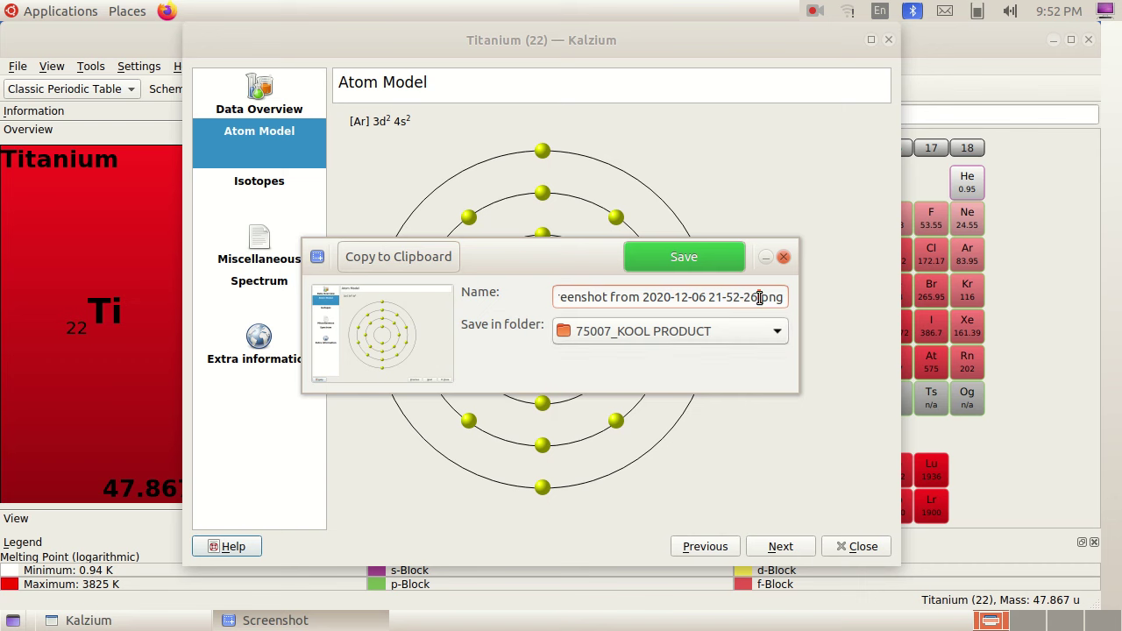
{"action": "key", "text": "BackSpace"}
{"action": "key", "text": "BackSpace"}
{"action": "key", "text": "BackSpace"}
{"action": "key", "text": "BackSpace"}
{"action": "key", "text": "BackSpace"}
{"action": "key", "text": "BackSpace"}
{"action": "key", "text": "BackSpace"}
{"action": "key", "text": "BackSpace"}
{"action": "key", "text": "BackSpace"}
{"action": "key", "text": "BackSpace"}
{"action": "key", "text": "BackSpace"}
{"action": "key", "text": "BackSpace"}
{"action": "key", "text": "BackSpace"}
{"action": "key", "text": "BackSpace"}
{"action": "key", "text": "BackSpace"}
{"action": "key", "text": "BackSpace"}
{"action": "key", "text": "BackSpace"}
{"action": "key", "text": "BackSpace"}
{"action": "key", "text": "BackSpace"}
{"action": "key", "text": "BackSpace"}
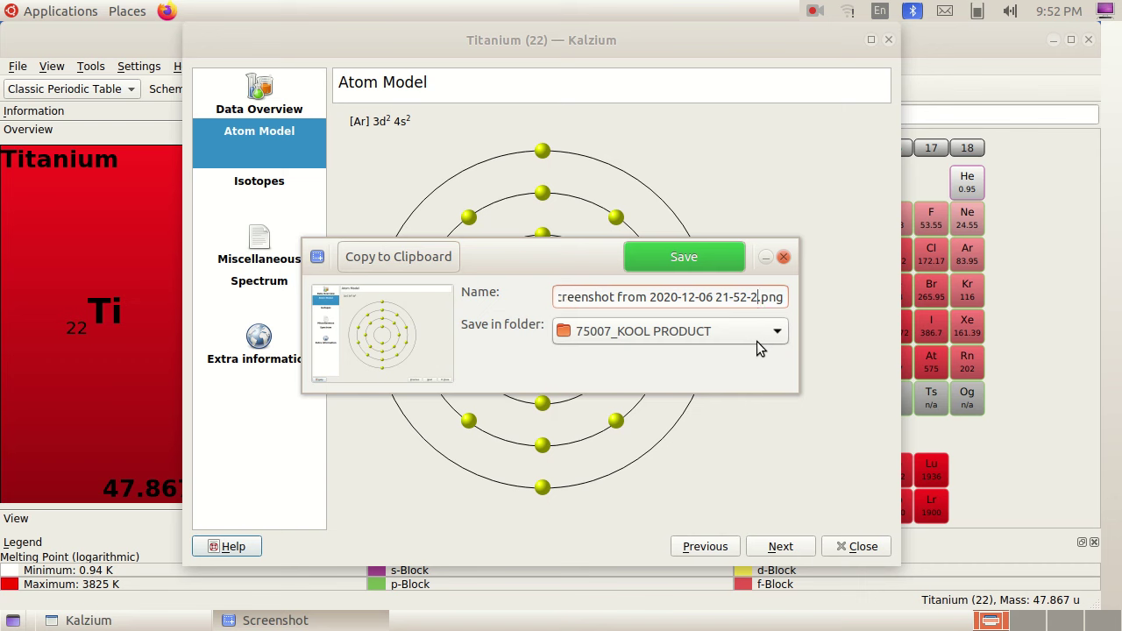
{"action": "key", "text": "BackSpace"}
{"action": "key", "text": "BackSpace"}
{"action": "key", "text": "BackSpace"}
{"action": "key", "text": "BackSpace"}
{"action": "key", "text": "BackSpace"}
{"action": "key", "text": "BackSpace"}
{"action": "key", "text": "BackSpace"}
{"action": "key", "text": "BackSpace"}
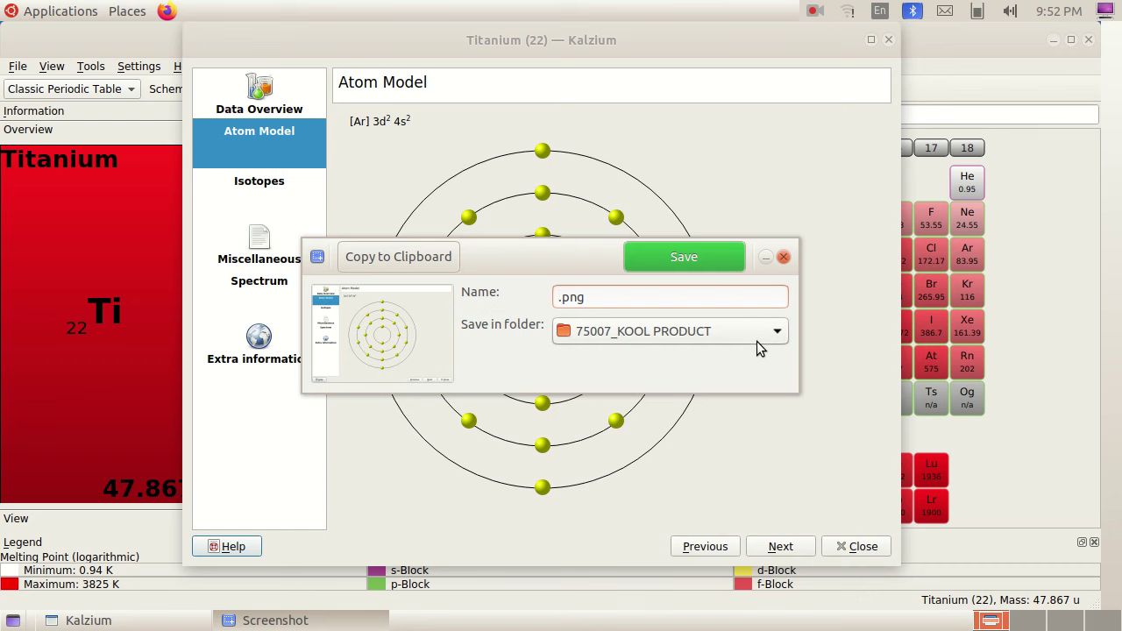
{"action": "type", "text": "R"}
{"action": "key", "text": "BackSpace"}
{"action": "type", "text": "75"}
{"action": "type", "text": "007"}
{"action": "type", "text": "-"}
{"action": "type", "text": "Tit"}
{"action": "type", "text": "aniu"}
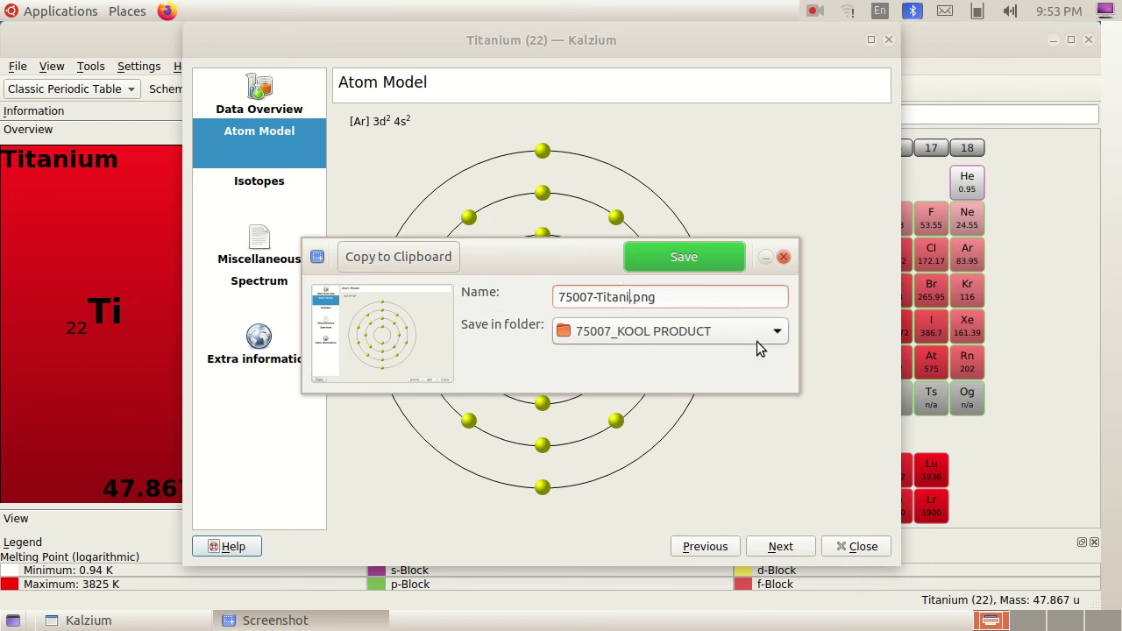
{"action": "type", "text": "m model"}
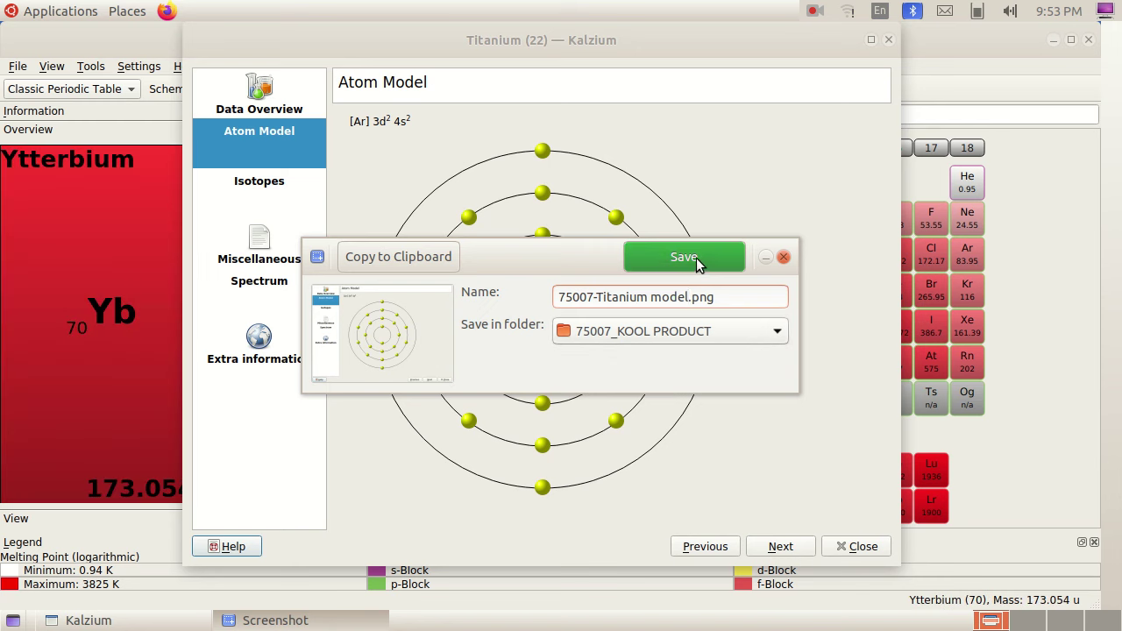
{"action": "left_click", "coordinate": [696, 258]}
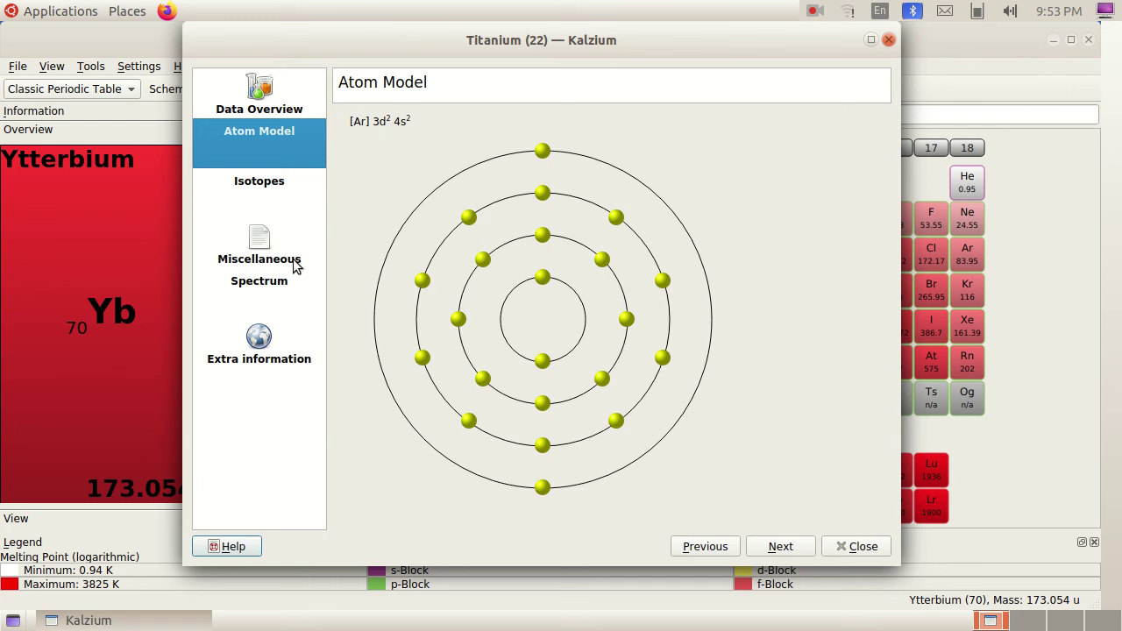
Show titanium's Miscellaneous page and capture the whole data window as a selected area with the Screenshot utility.
{"action": "left_click", "coordinate": [263, 266]}
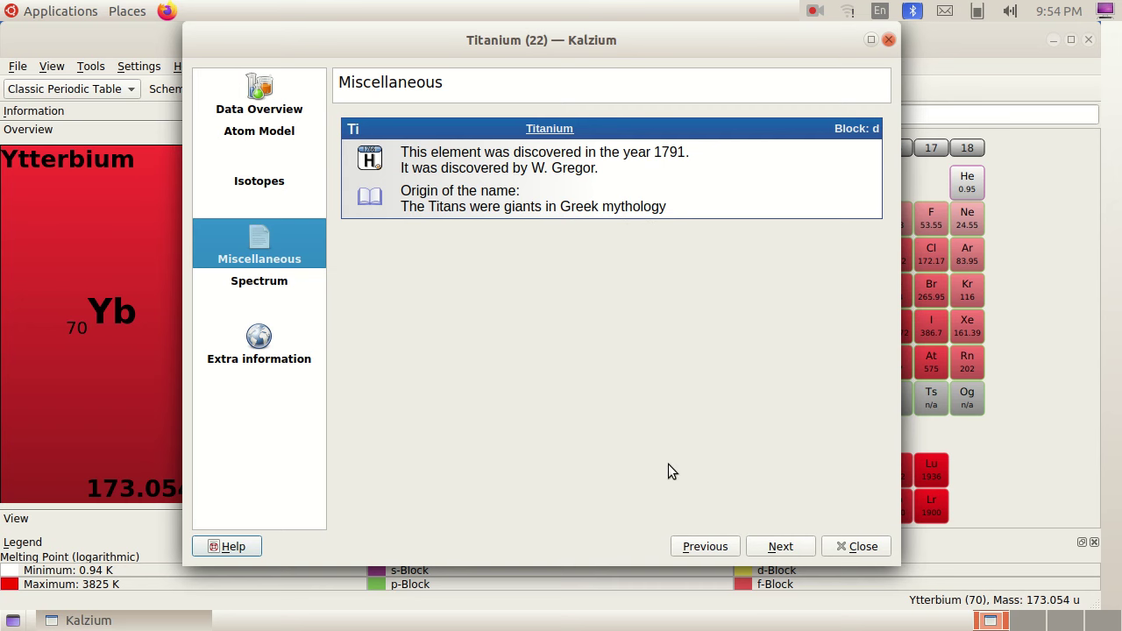
{"action": "left_click", "coordinate": [61, 14]}
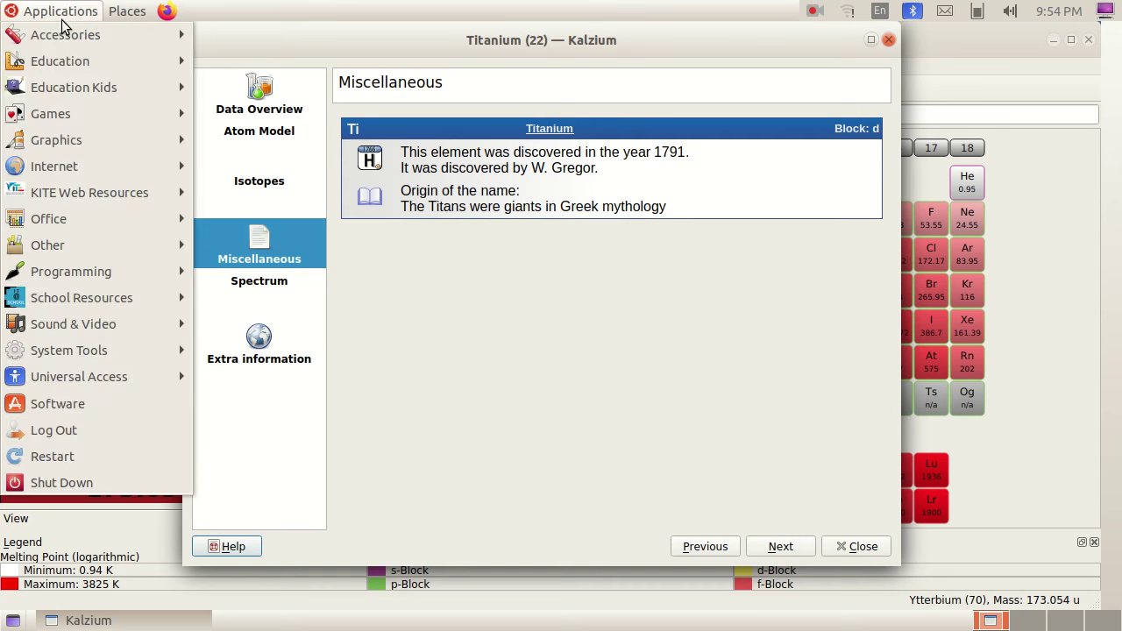
{"action": "mouse_move", "coordinate": [66, 38]}
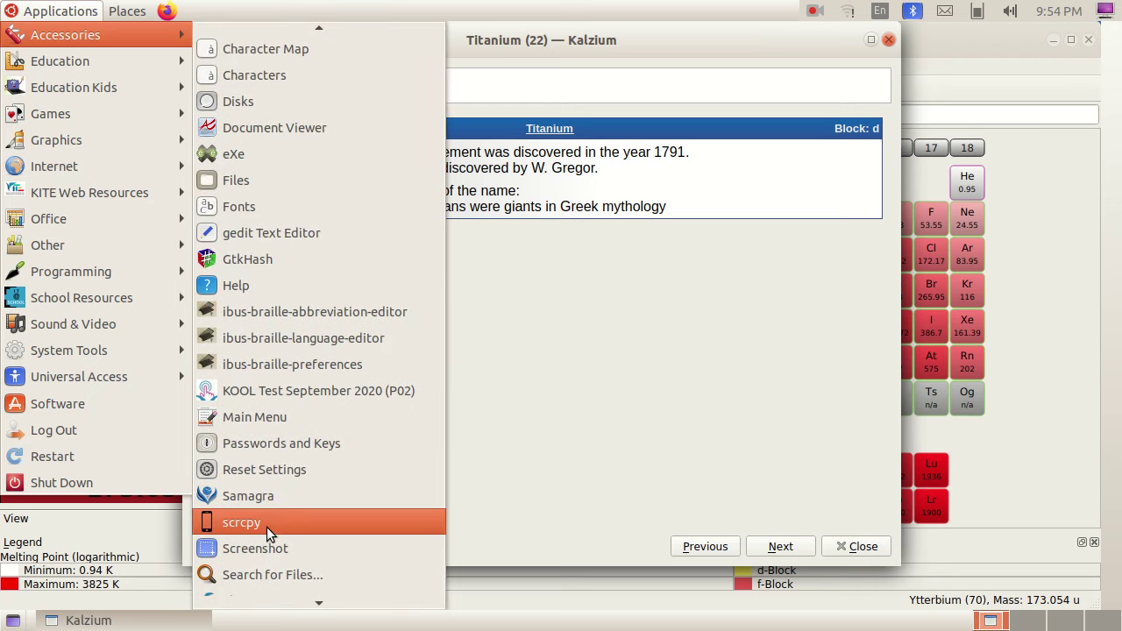
{"action": "left_click", "coordinate": [299, 550]}
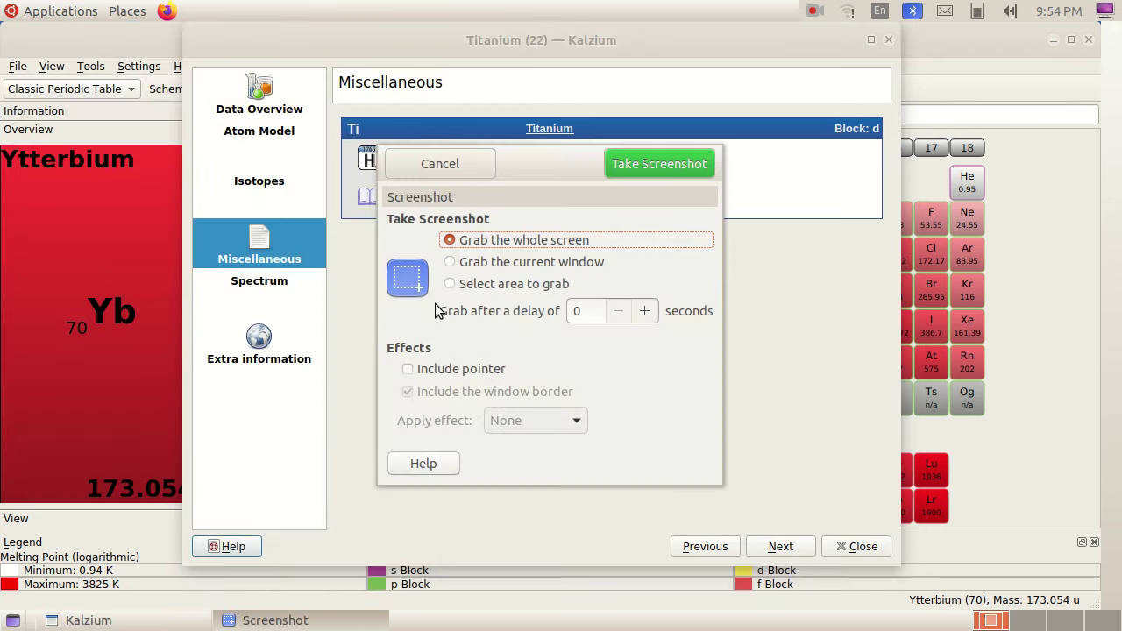
{"action": "left_click", "coordinate": [490, 287]}
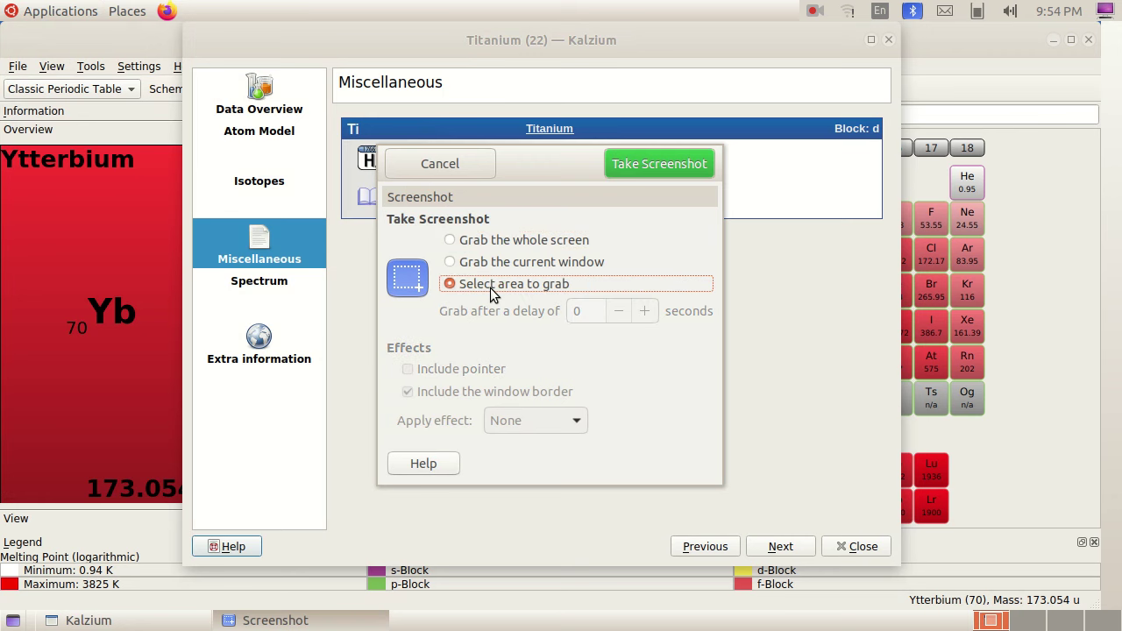
{"action": "left_click", "coordinate": [641, 164]}
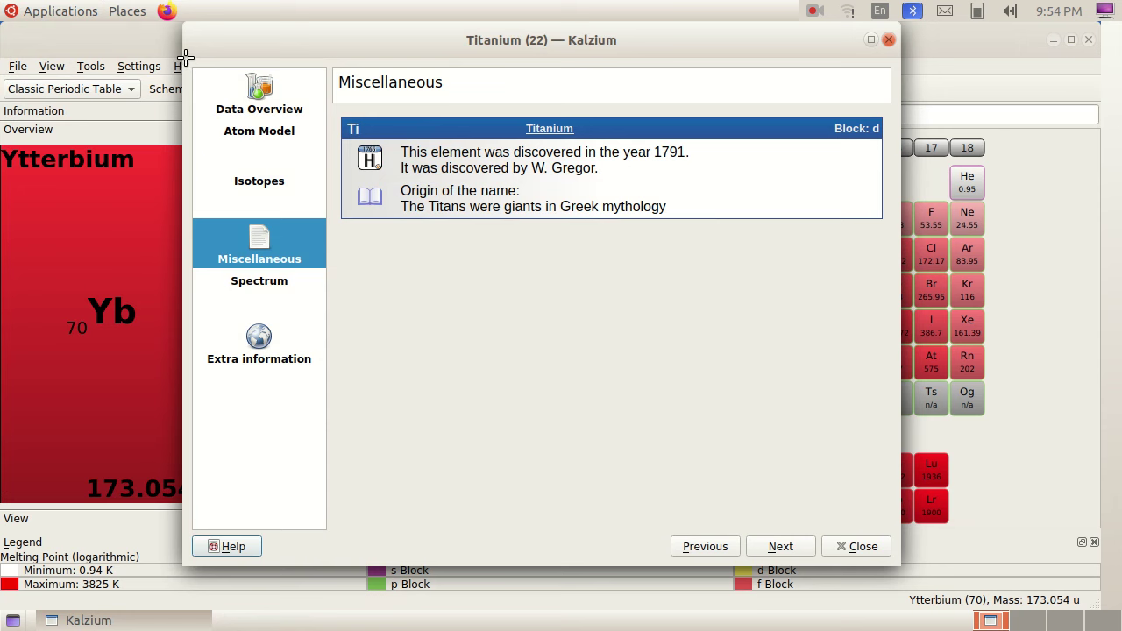
{"action": "left_click_drag", "start_coordinate": [184, 22], "coordinate": [899, 572]}
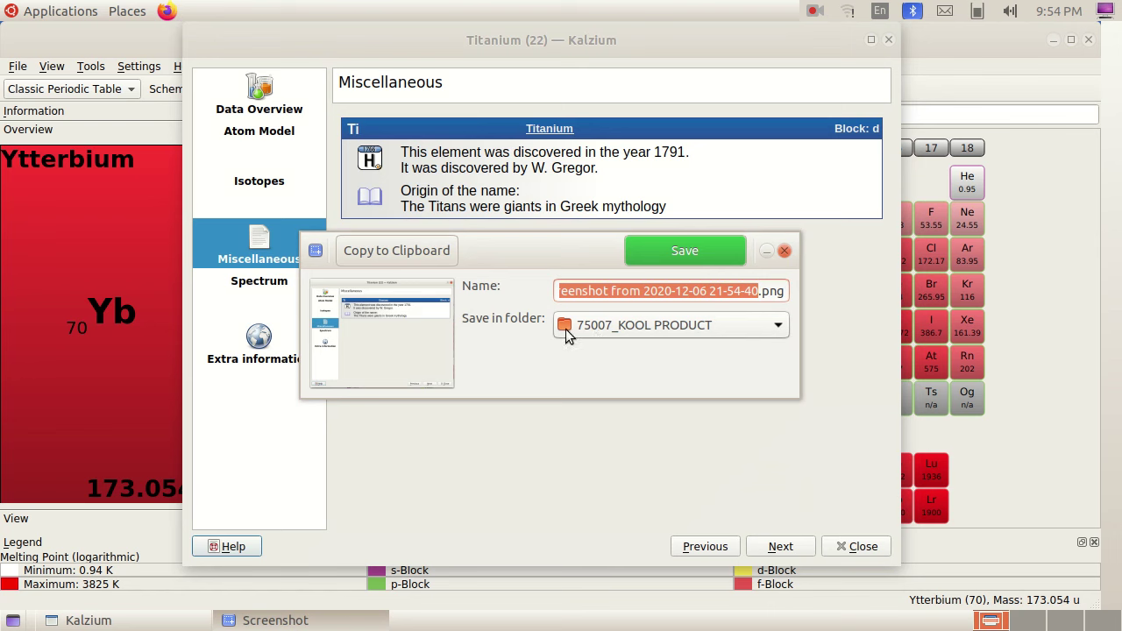
Name the miscellaneous page capture 75007-Titanium Discovery.png and save it in the 75007_KOOL PRODUCT folder.
{"action": "left_click", "coordinate": [760, 294]}
{"action": "key", "text": "BackSpace"}
{"action": "key", "text": "BackSpace"}
{"action": "key", "text": "BackSpace"}
{"action": "key", "text": "BackSpace"}
{"action": "key", "text": "BackSpace"}
{"action": "key", "text": "BackSpace"}
{"action": "key", "text": "BackSpace"}
{"action": "key", "text": "BackSpace"}
{"action": "key", "text": "BackSpace"}
{"action": "key", "text": "BackSpace"}
{"action": "key", "text": "BackSpace"}
{"action": "key", "text": "BackSpace"}
{"action": "key", "text": "BackSpace"}
{"action": "key", "text": "BackSpace"}
{"action": "key", "text": "BackSpace"}
{"action": "key", "text": "BackSpace"}
{"action": "key", "text": "BackSpace"}
{"action": "key", "text": "BackSpace"}
{"action": "key", "text": "BackSpace"}
{"action": "key", "text": "BackSpace"}
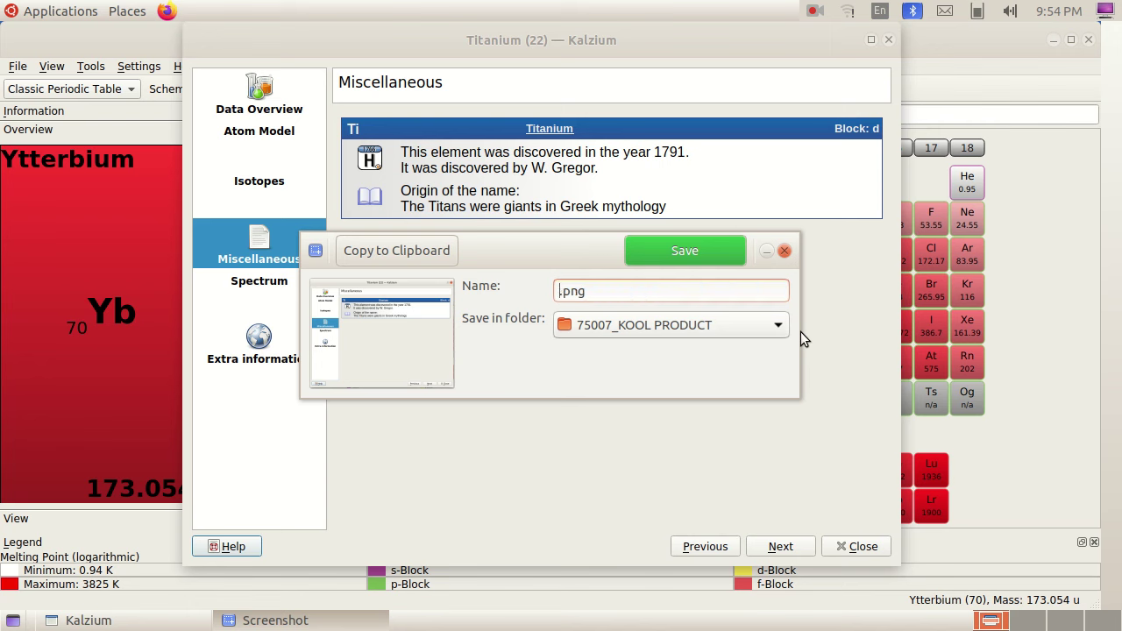
{"action": "type", "text": "75007-"}
{"action": "type", "text": "Titanium "}
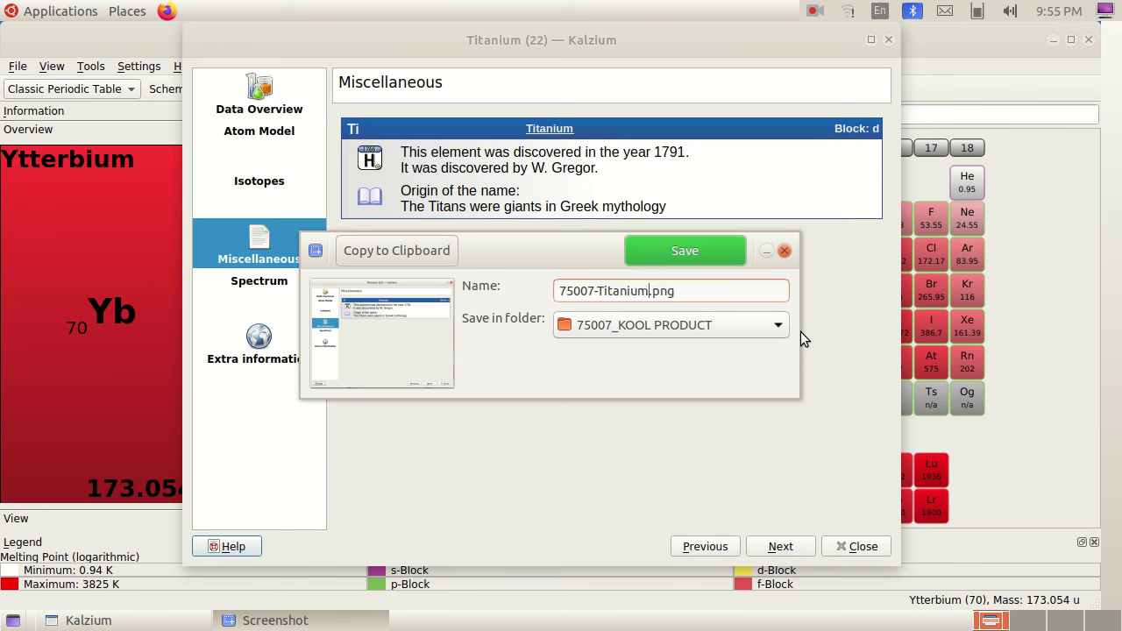
{"action": "type", "text": "Discovery"}
{"action": "left_click", "coordinate": [687, 255]}
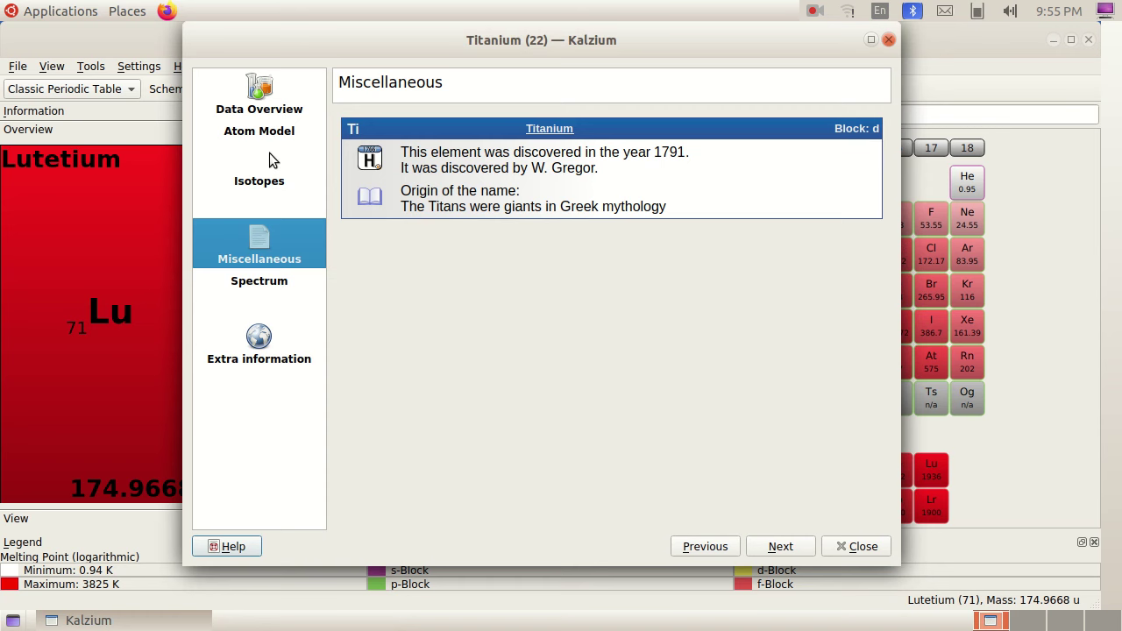
Review titanium's Data Overview, Isotopes and Spectrum pages, and close its data window.
{"action": "left_click", "coordinate": [266, 112]}
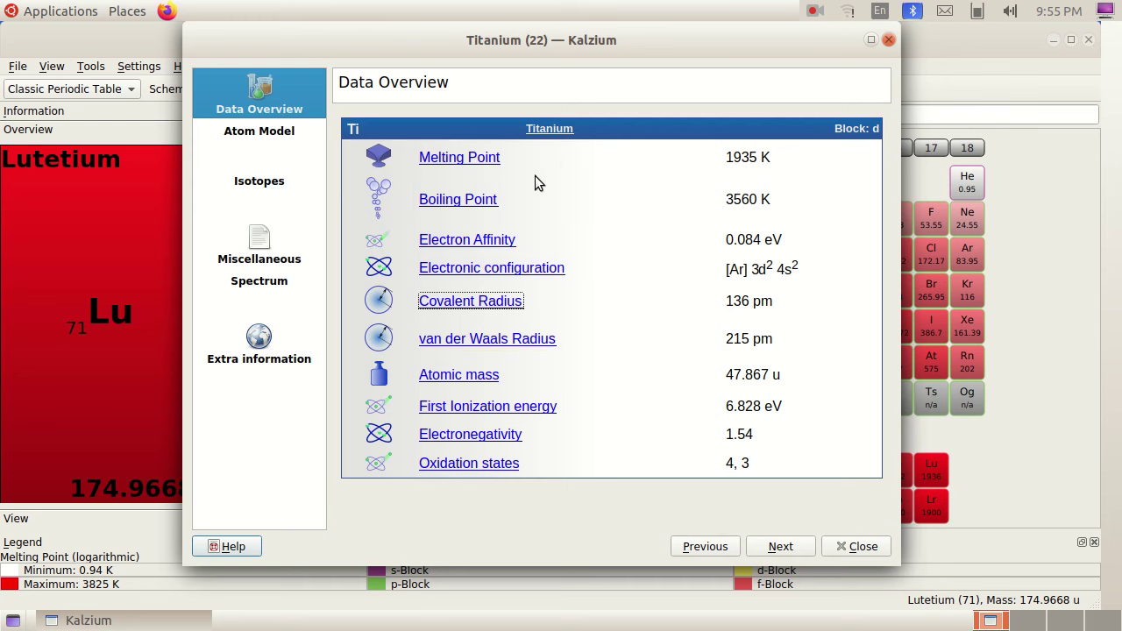
{"action": "left_click", "coordinate": [263, 186]}
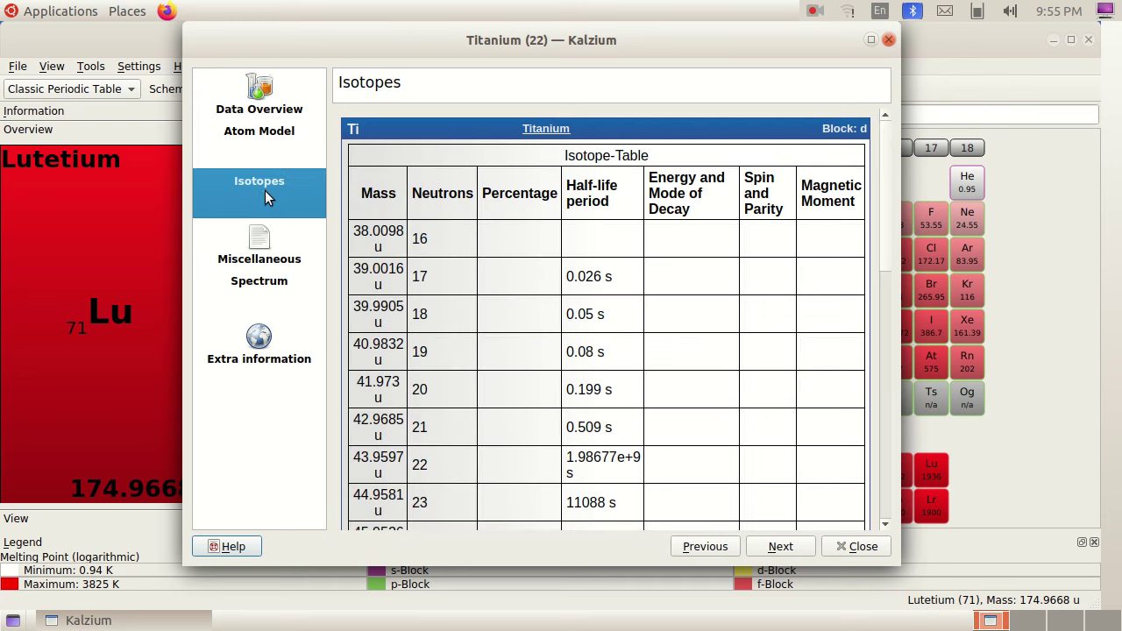
{"action": "left_click", "coordinate": [266, 286]}
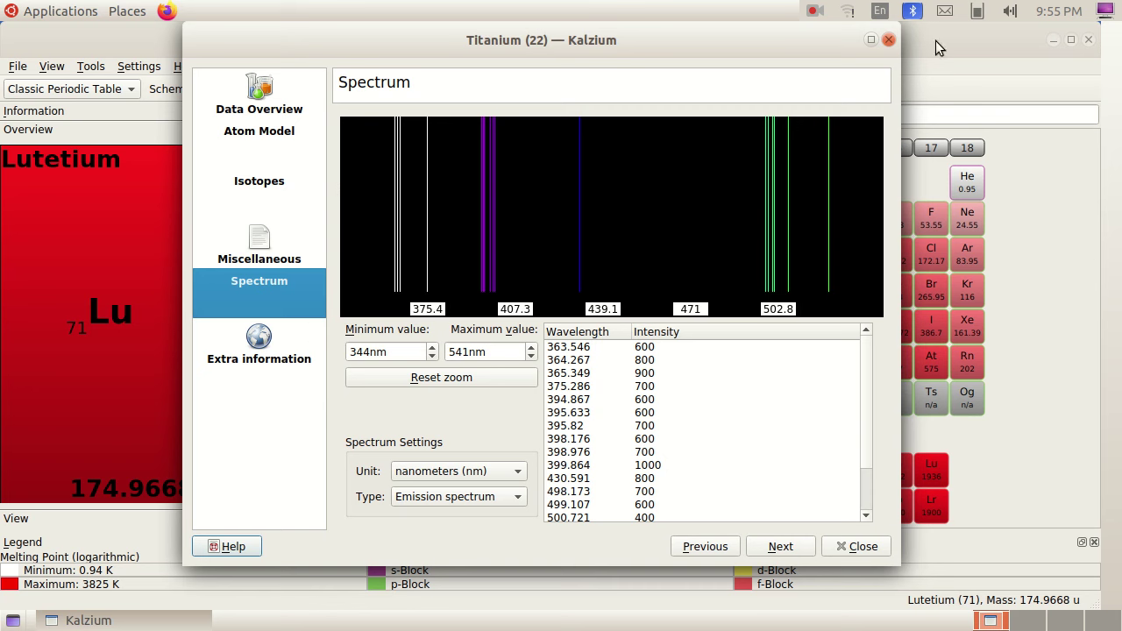
{"action": "left_click", "coordinate": [888, 40]}
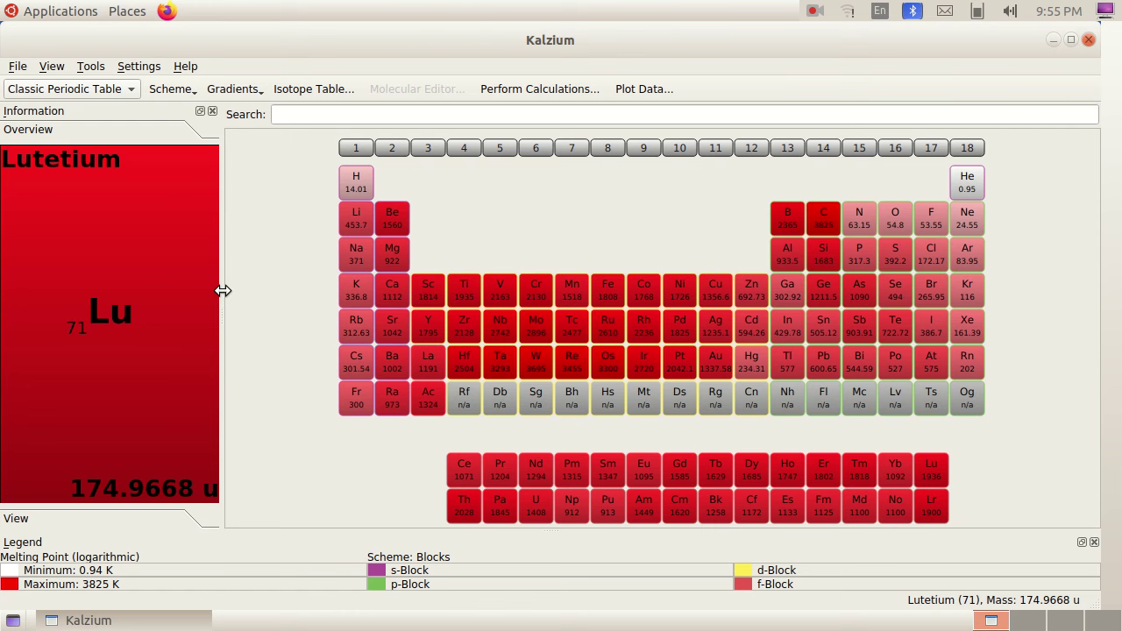
Minimize Kalzium and open the 75007_KOOL PRODUCT folder from the Home folder in the file manager.
{"action": "left_click", "coordinate": [1057, 40]}
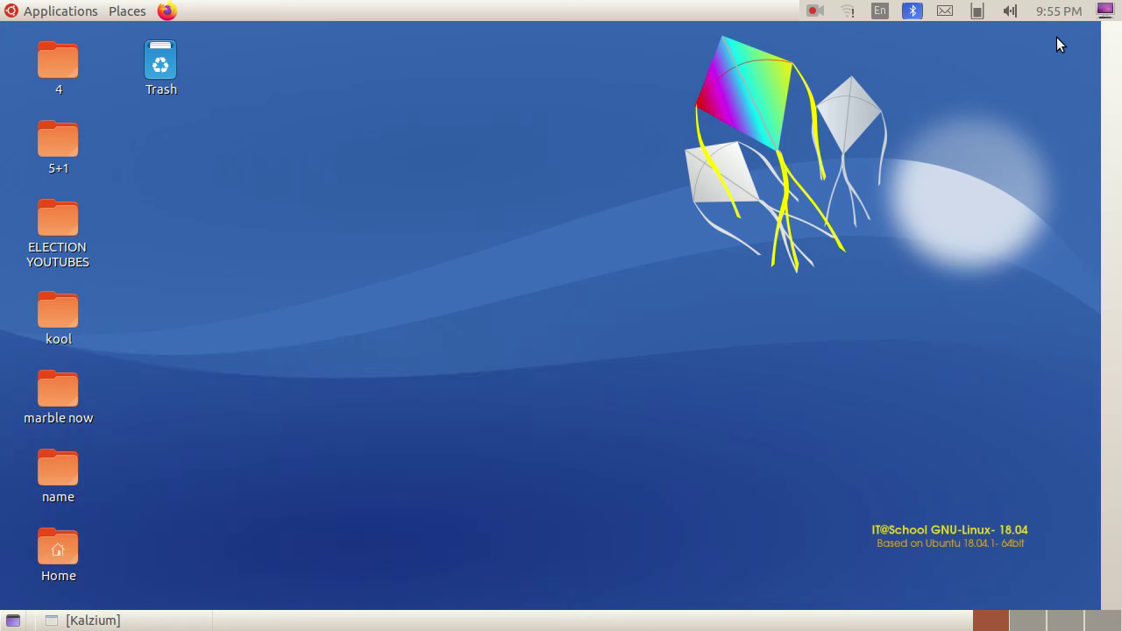
{"action": "left_click", "coordinate": [123, 11]}
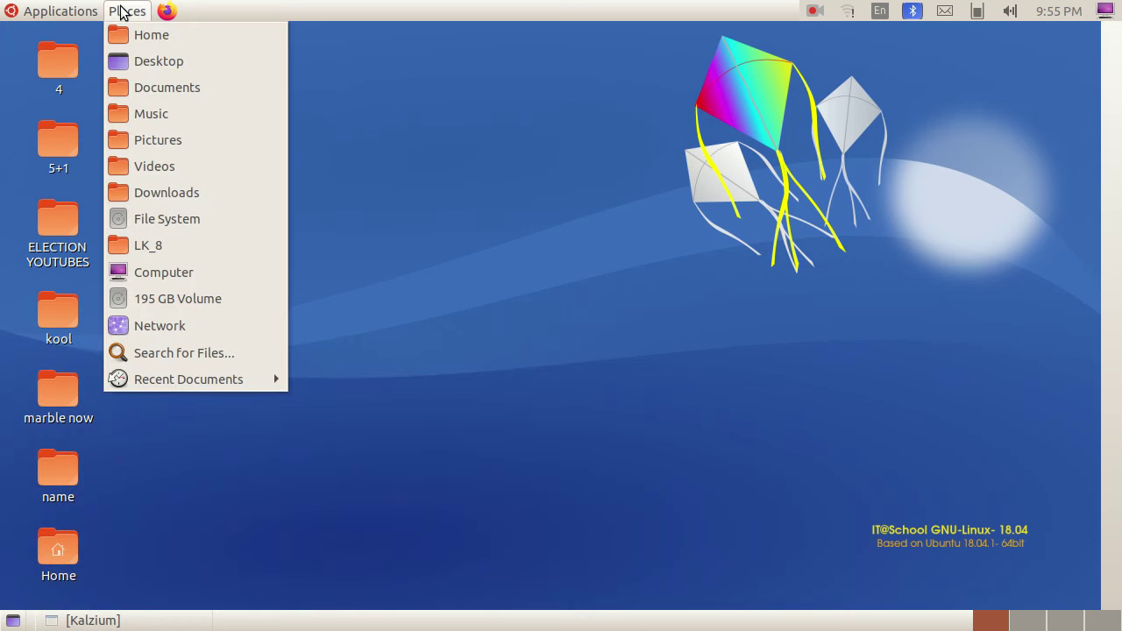
{"action": "left_click", "coordinate": [172, 43]}
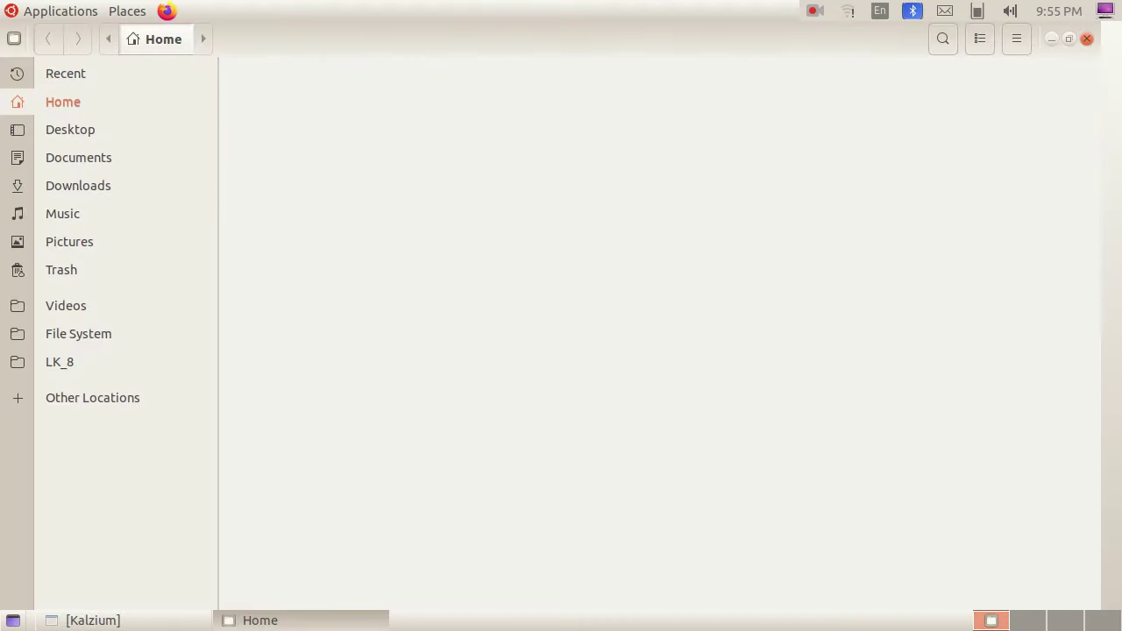
{"action": "double_click", "coordinate": [263, 92]}
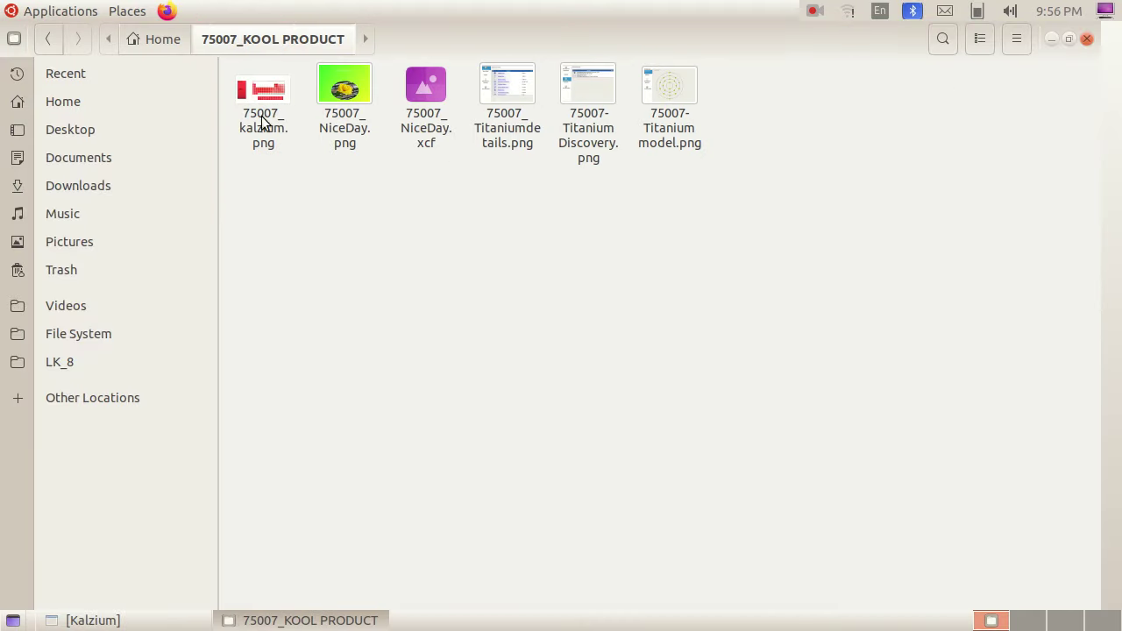
Check the saved Kalzium, titanium details, discovery and model PNG captures by selecting each file in turn.
{"action": "left_click", "coordinate": [261, 89]}
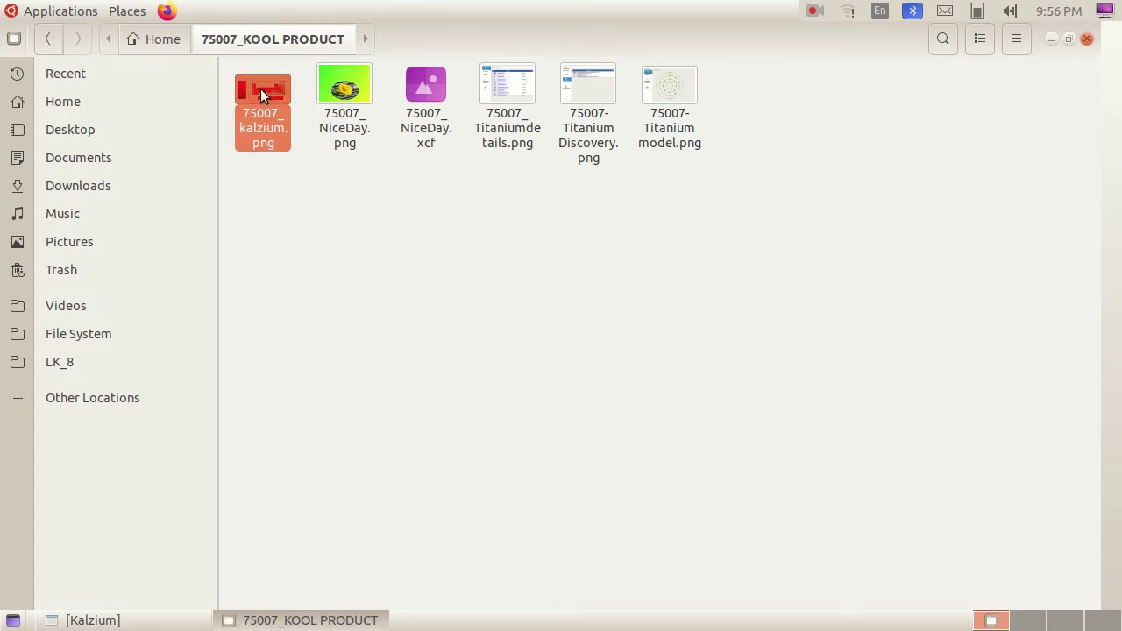
{"action": "left_click", "coordinate": [518, 91]}
{"action": "left_click", "coordinate": [595, 87]}
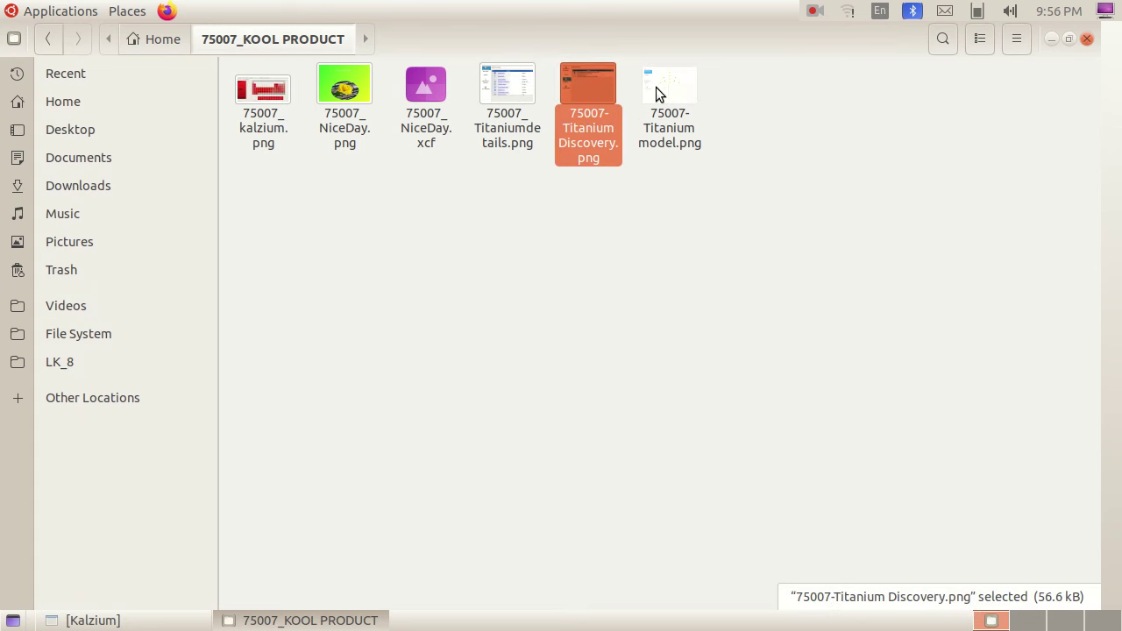
{"action": "left_click", "coordinate": [685, 87]}
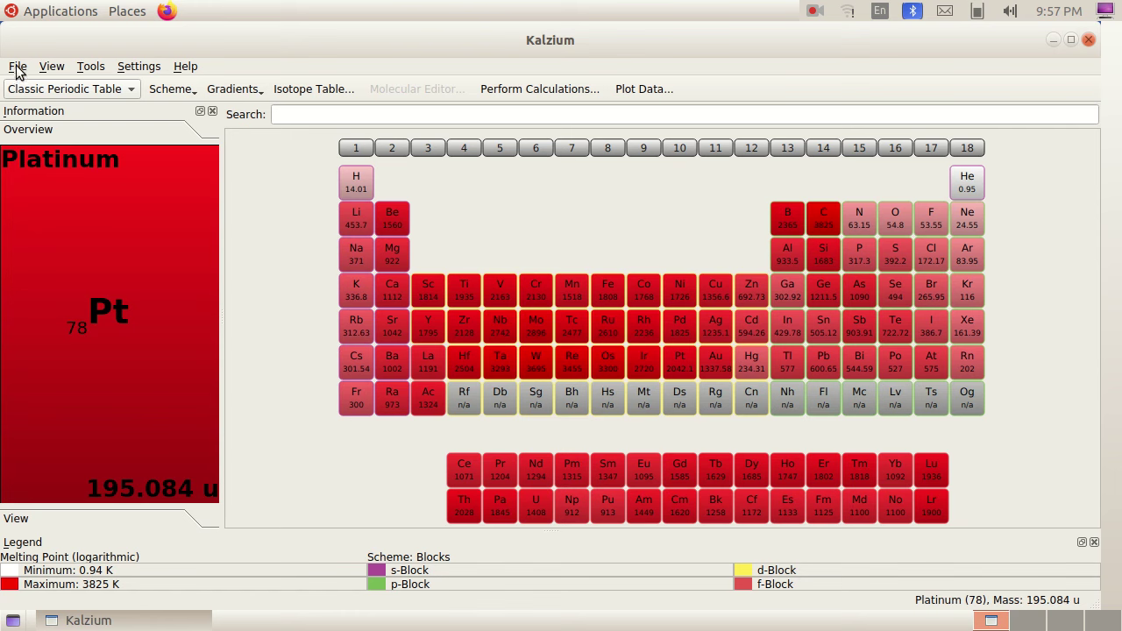
{"action": "left_click", "coordinate": [90, 66]}
{"action": "key", "text": "Escape"}
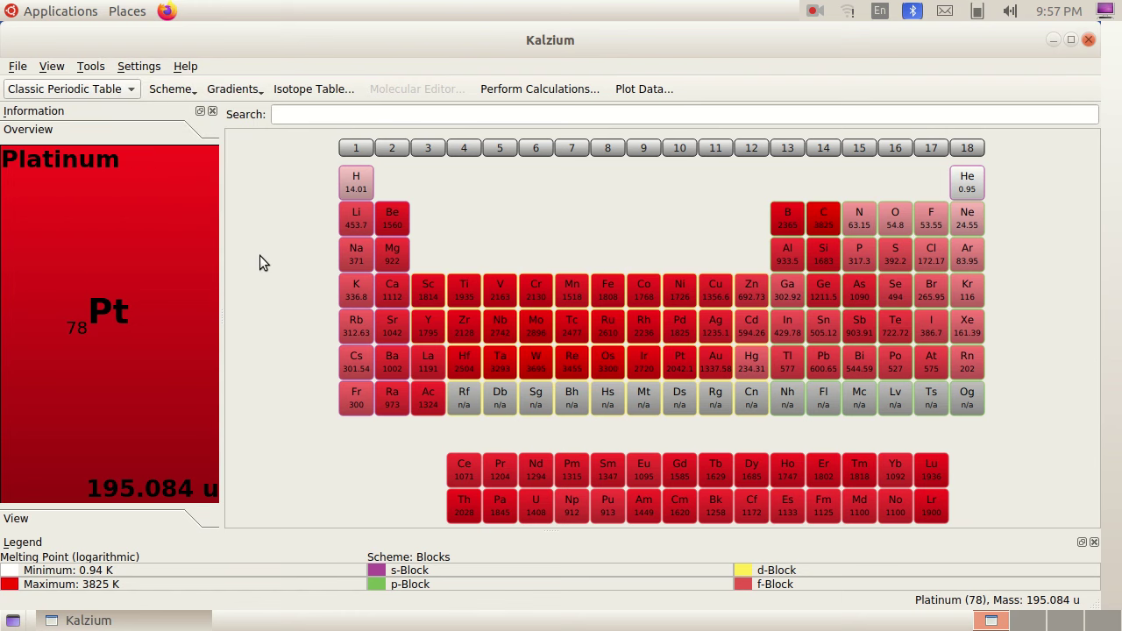